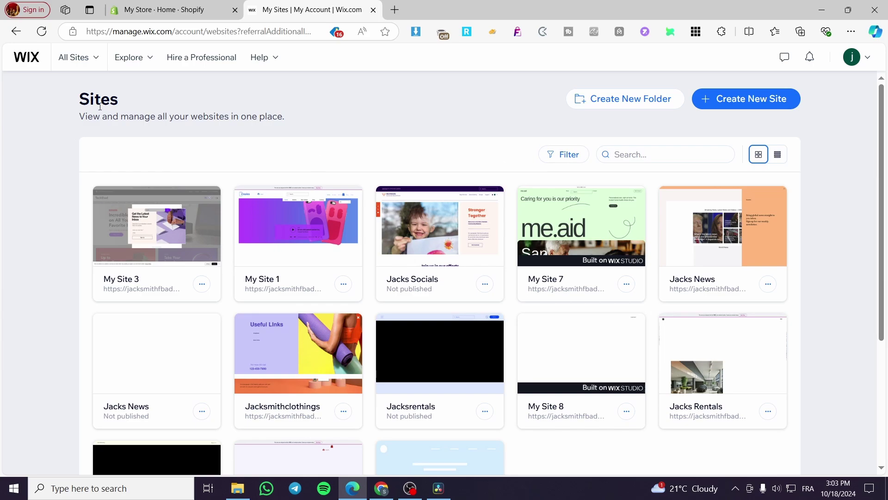
Step: Browse the Sites dashboard grid, then choose Create New Site
drag(119, 101, 79, 101)
click(370, 114)
scroll(834, 184, down, 3)
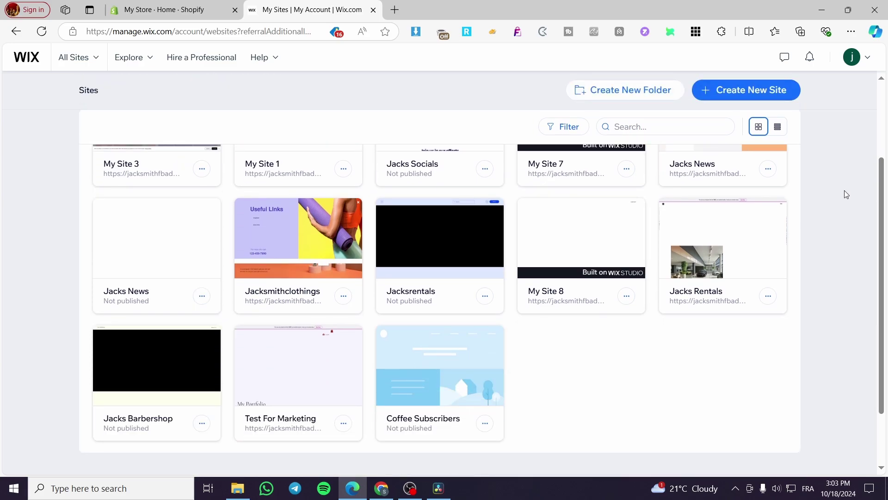
scroll(844, 190, up, 3)
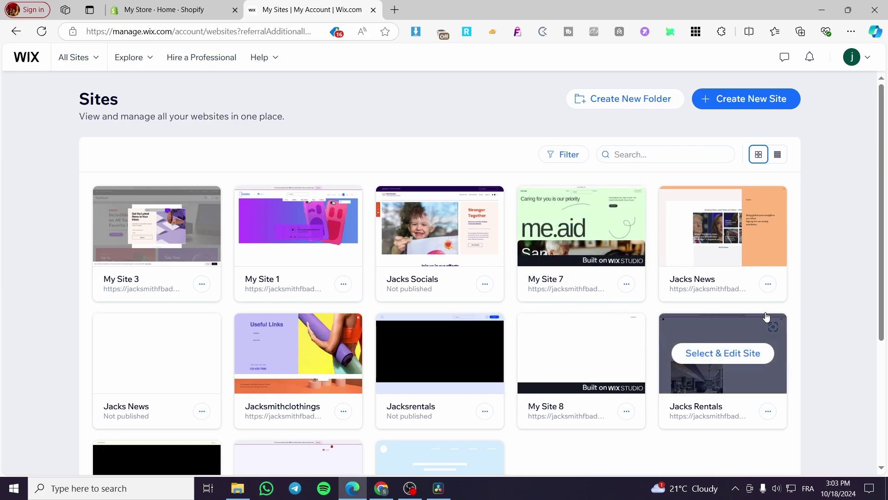
scroll(588, 435, down, 5)
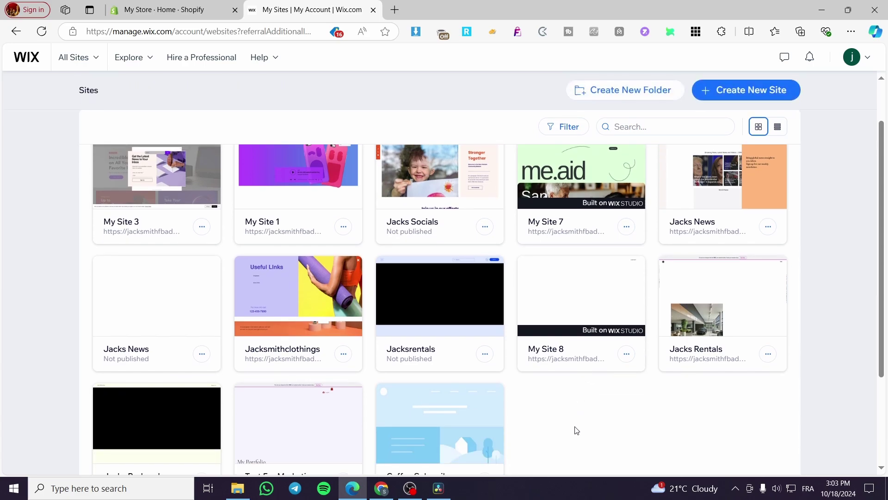
scroll(591, 368, up, 3)
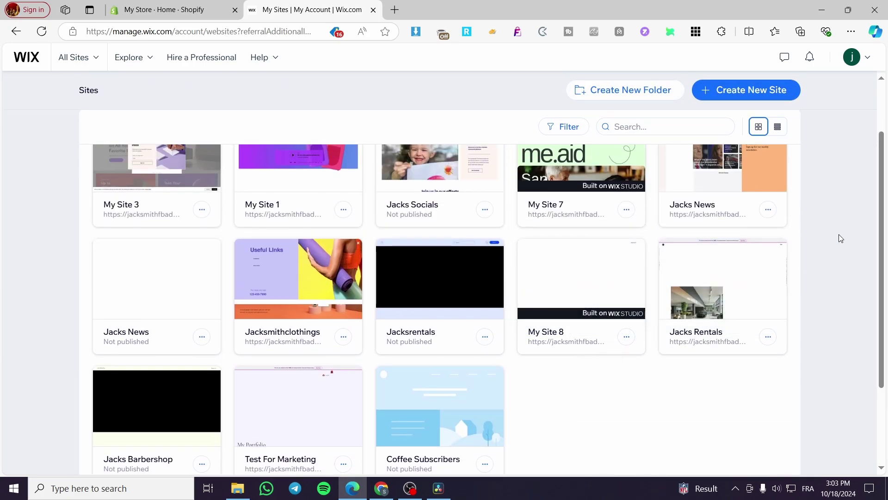
scroll(838, 234, up, 2)
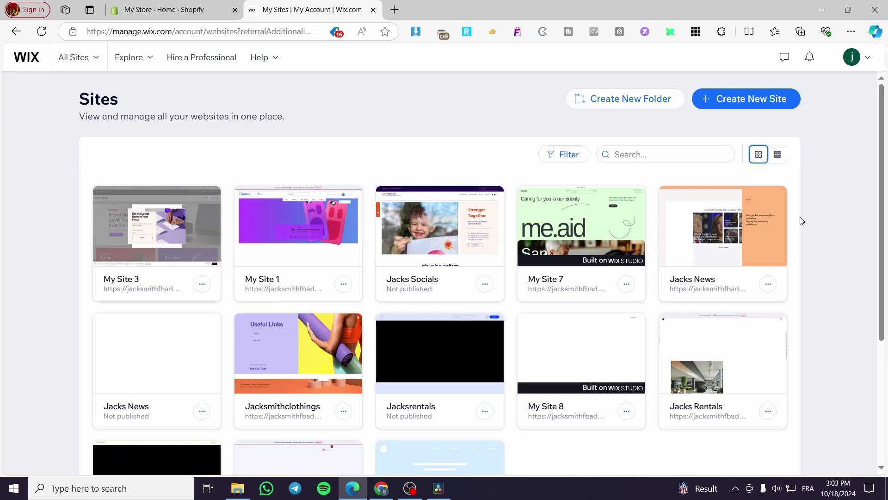
click(740, 104)
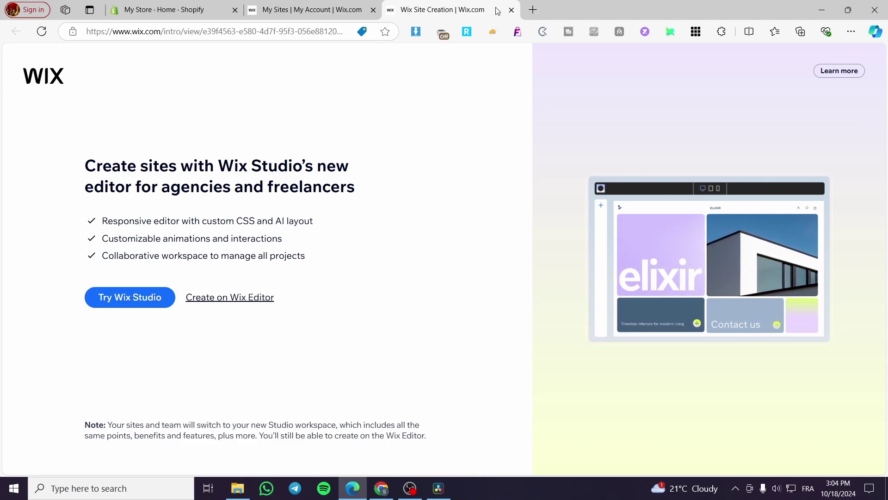
Step: Close the site creation tab and open My Site 8 with Select & Edit Site
click(511, 10)
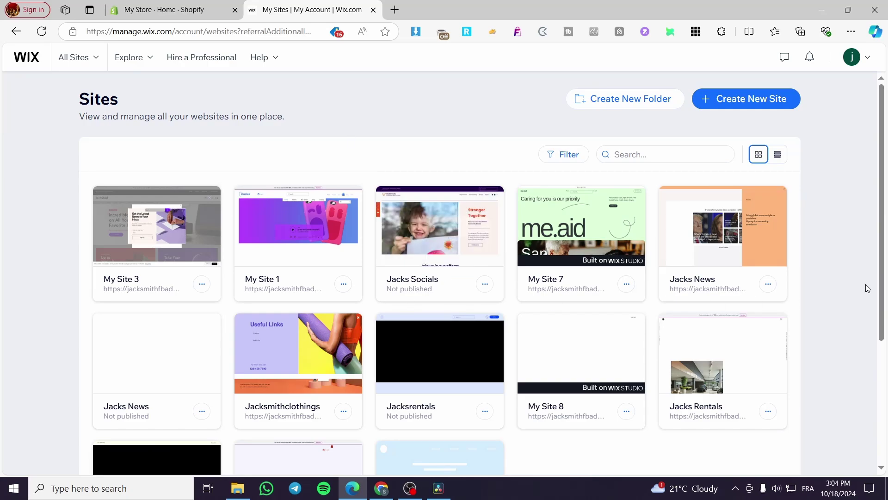
mouse_move(686, 355)
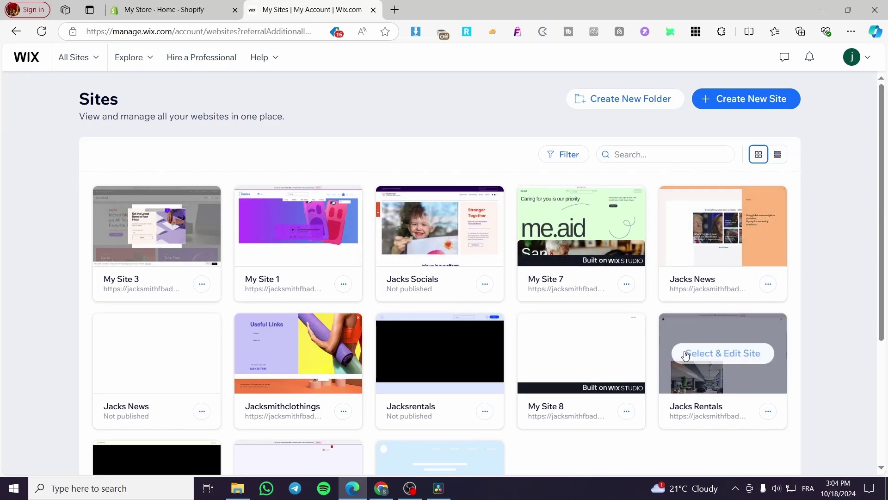
scroll(840, 233, down, 2)
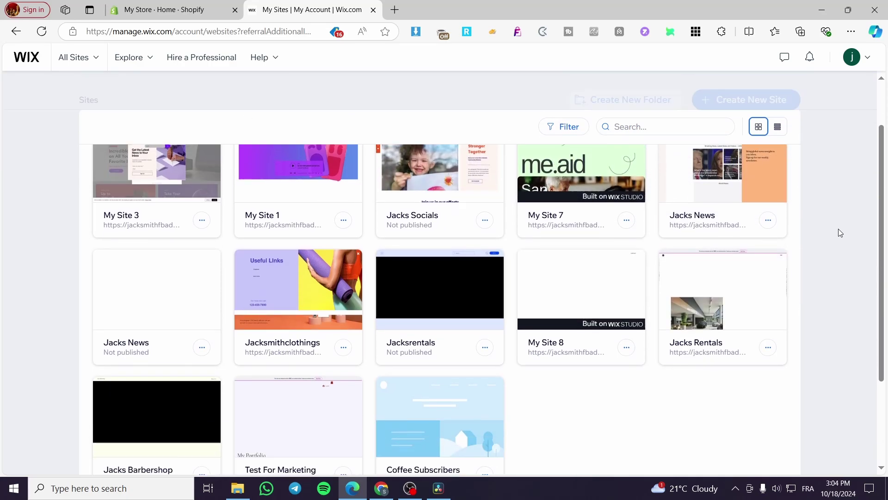
scroll(828, 230, down, 2)
scroll(741, 269, up, 4)
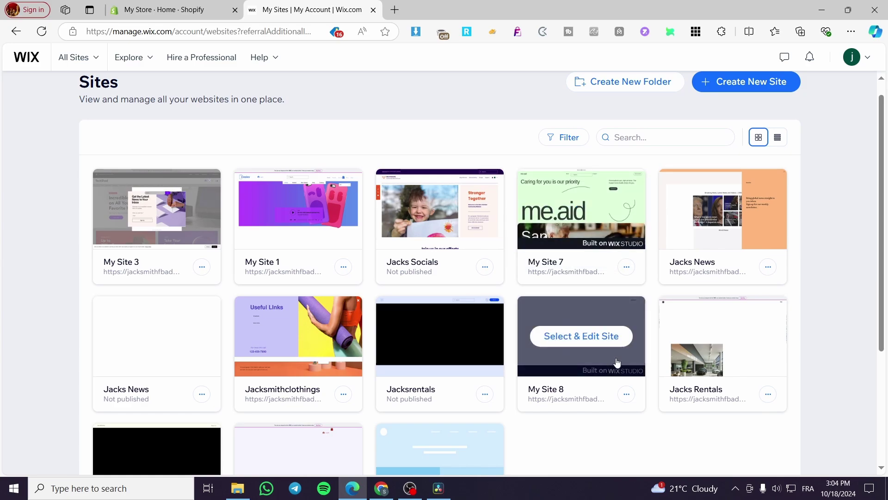
click(585, 336)
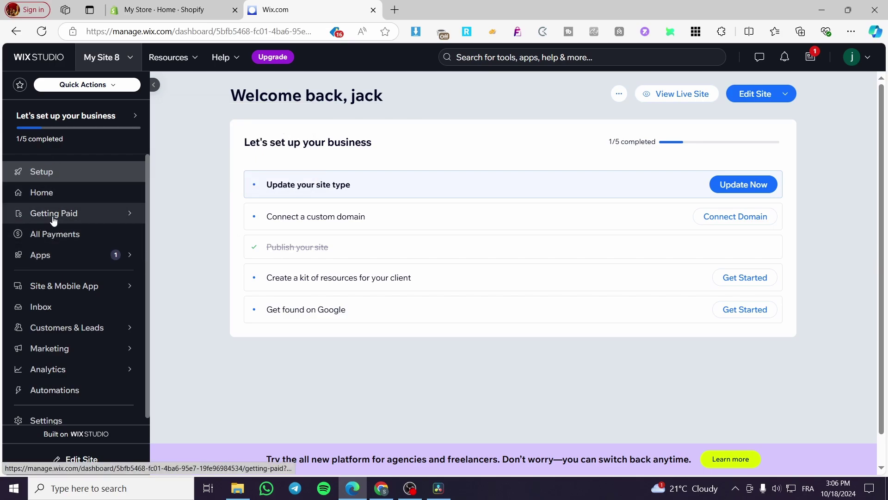
Step: Look over the Getting Paid and Apps sidebar items, then bring up Edit Site's context menu
mouse_move(58, 257)
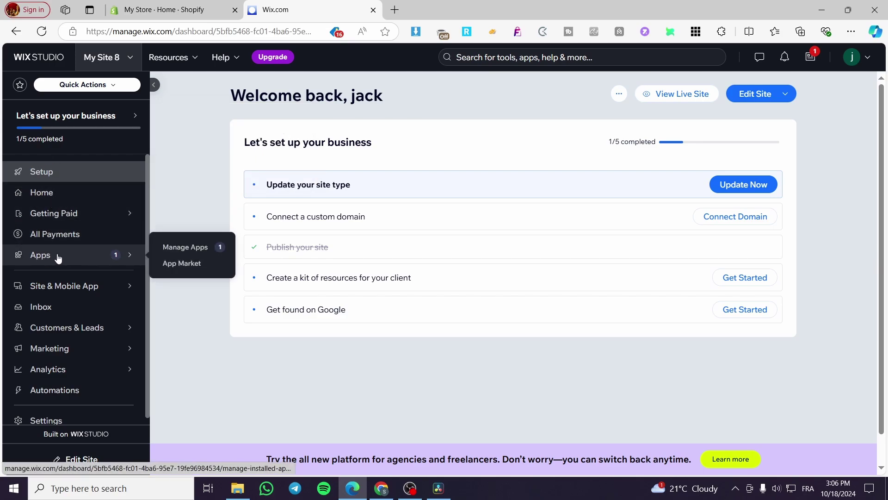
mouse_move(70, 213)
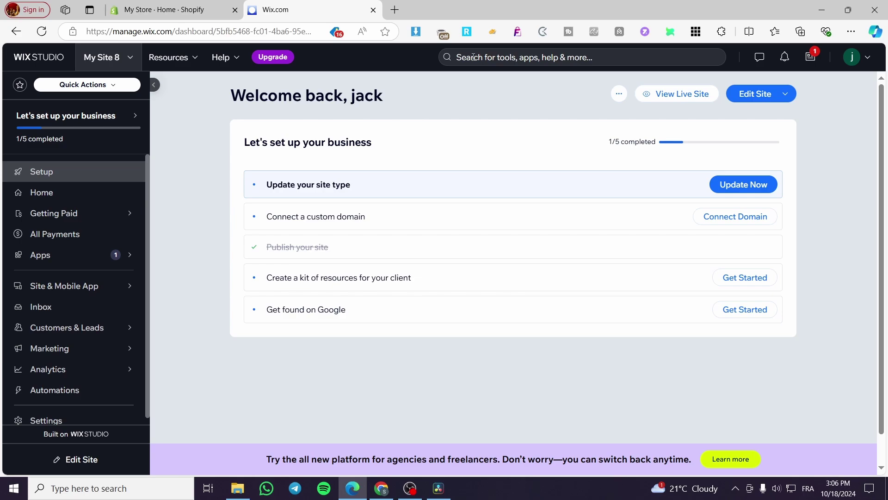
right_click(743, 92)
Step: Open the editor in a new tab and wait for the Volaso homepage to load
click(755, 89)
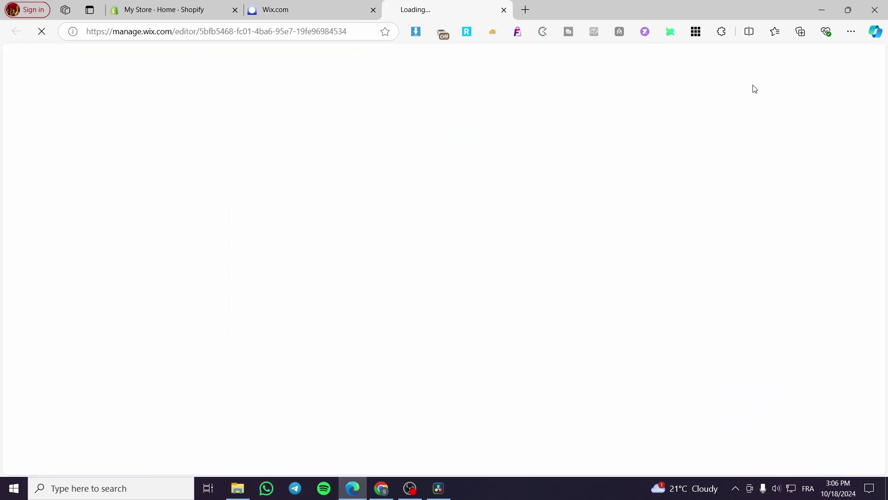
click(333, 4)
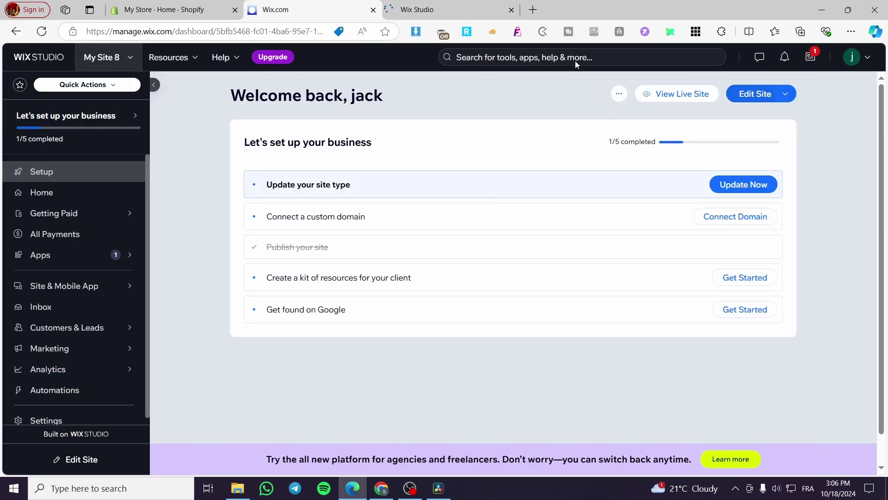
click(409, 2)
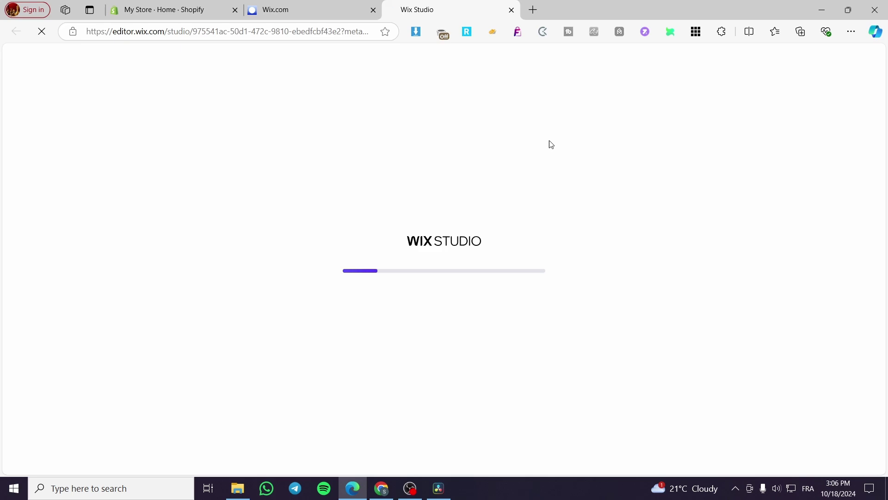
click(299, 4)
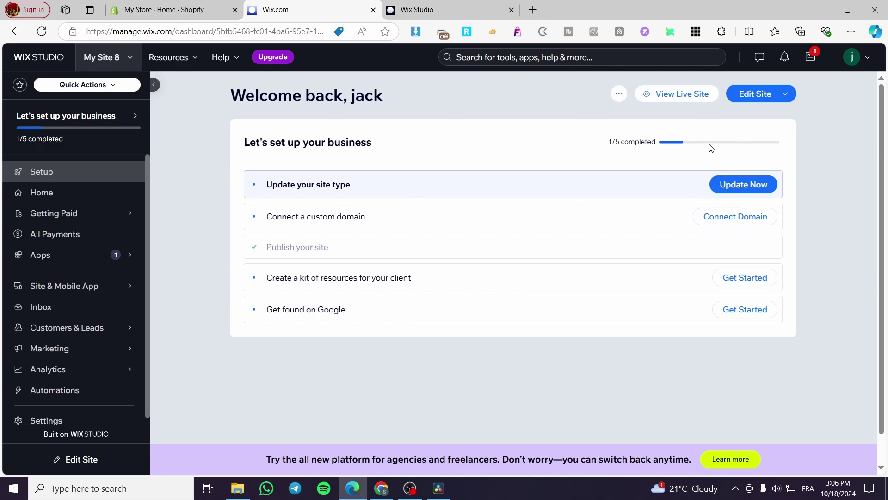
key(ctrl+Tab)
key(ctrl+shift+Tab)
click(454, 4)
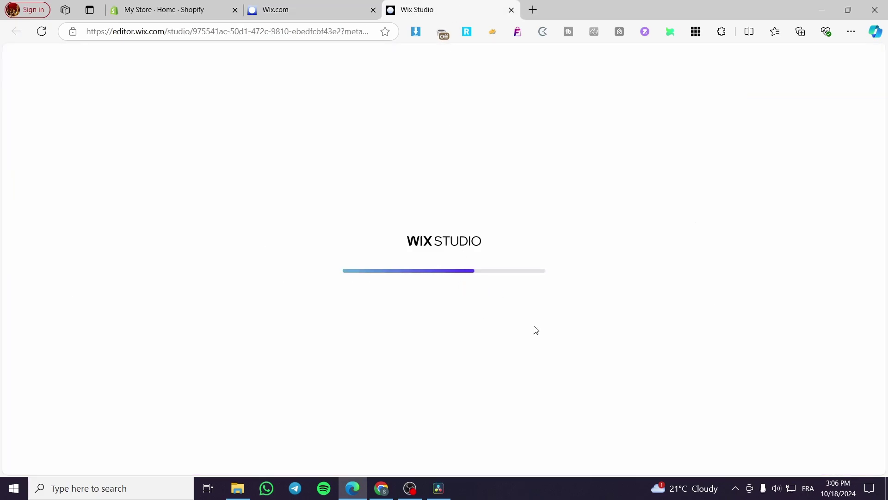
click(348, 6)
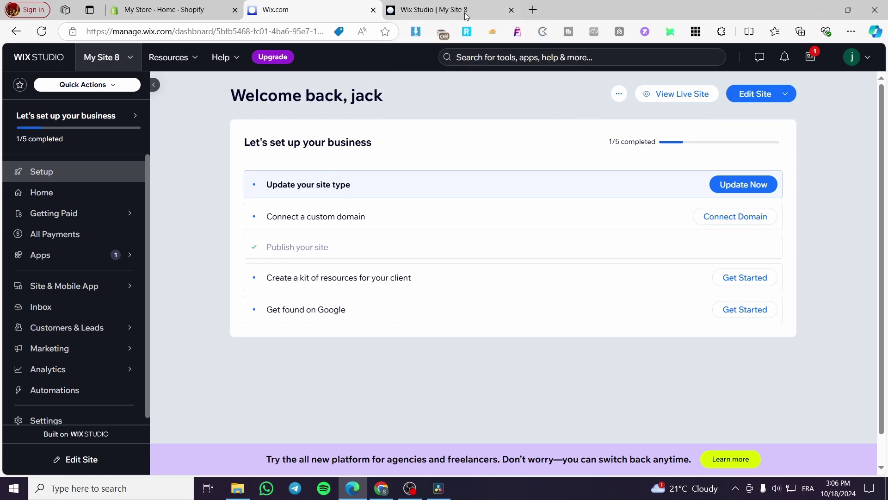
click(445, 9)
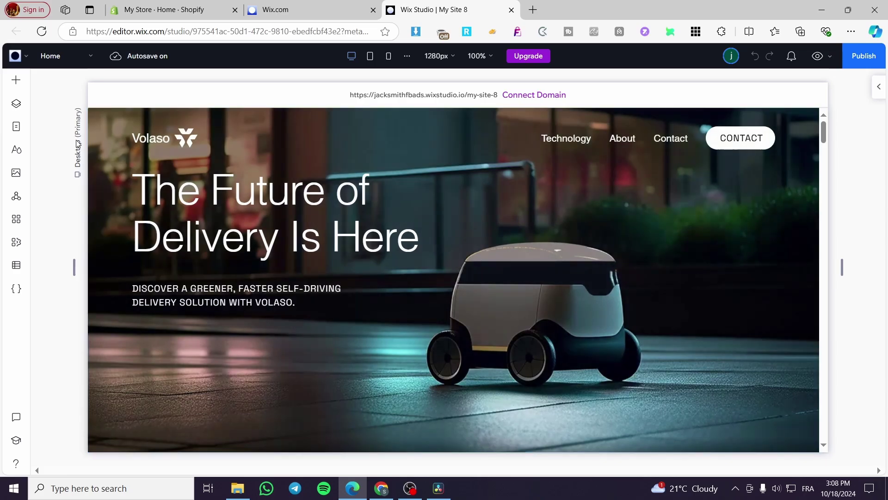
Step: Scroll the homepage, glance at Add Elements and the Pages list, then show the Apps panel
scroll(295, 211, down, 5)
scroll(286, 277, down, 10)
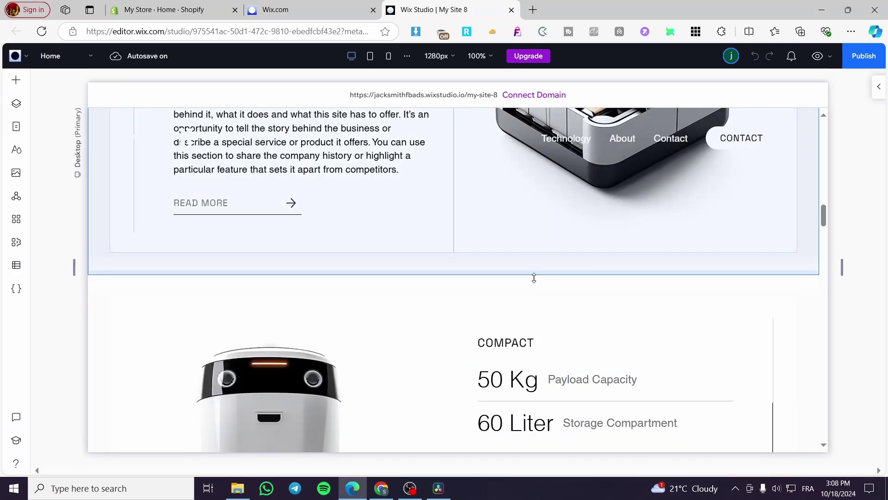
scroll(531, 278, up, 5)
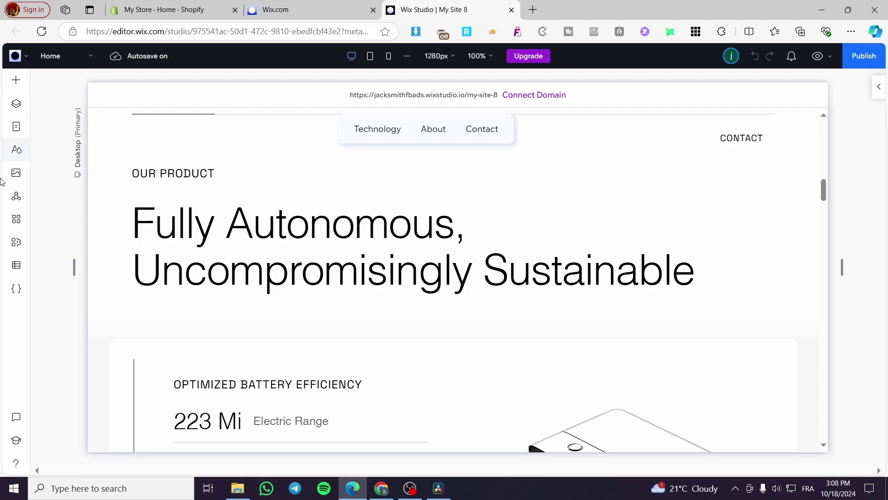
click(17, 82)
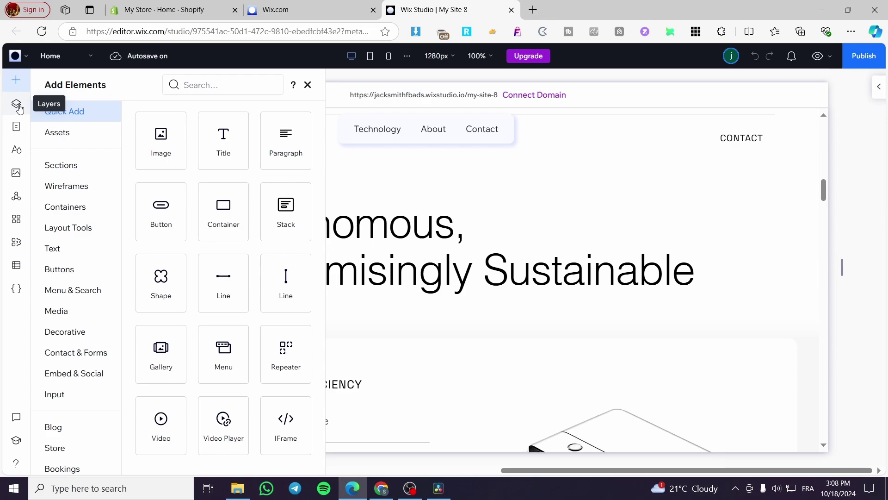
click(17, 127)
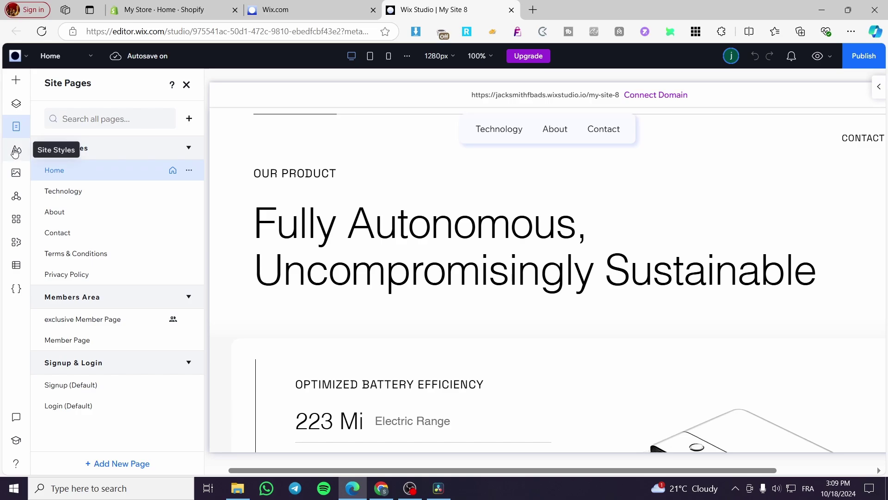
click(15, 198)
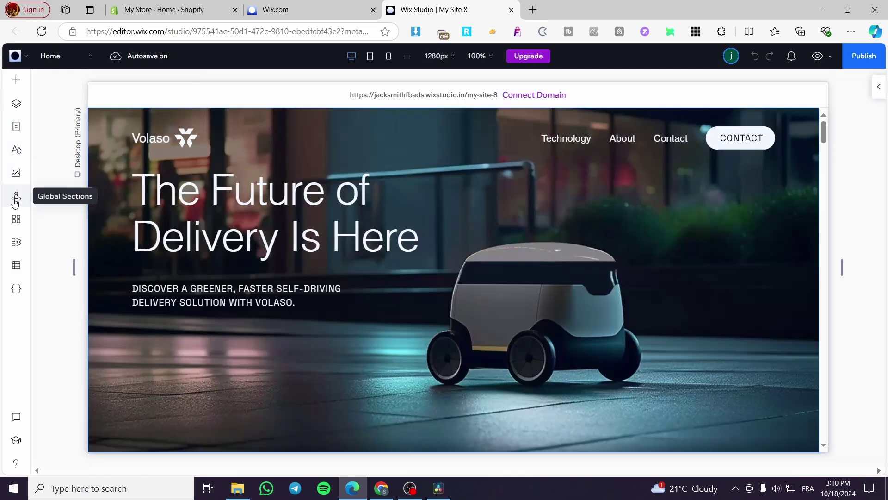
click(17, 221)
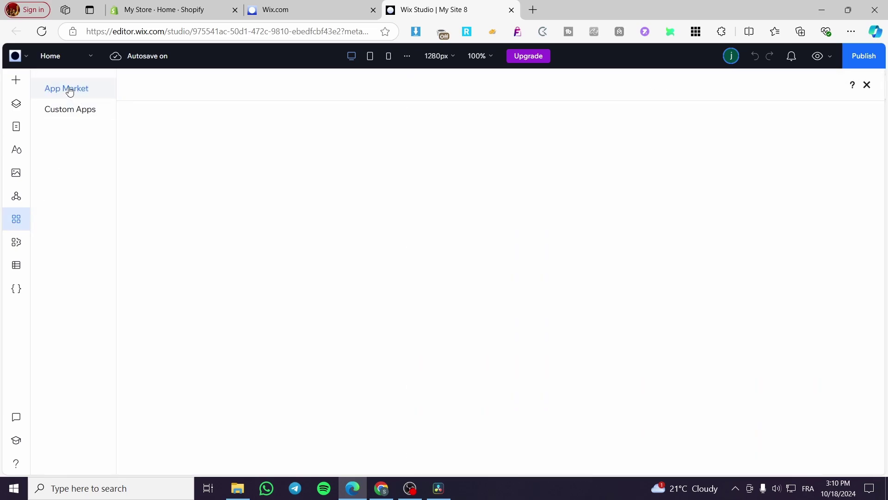
Step: Search the App Market for 'wix blog' and add the Wix Blog app to the site
click(69, 91)
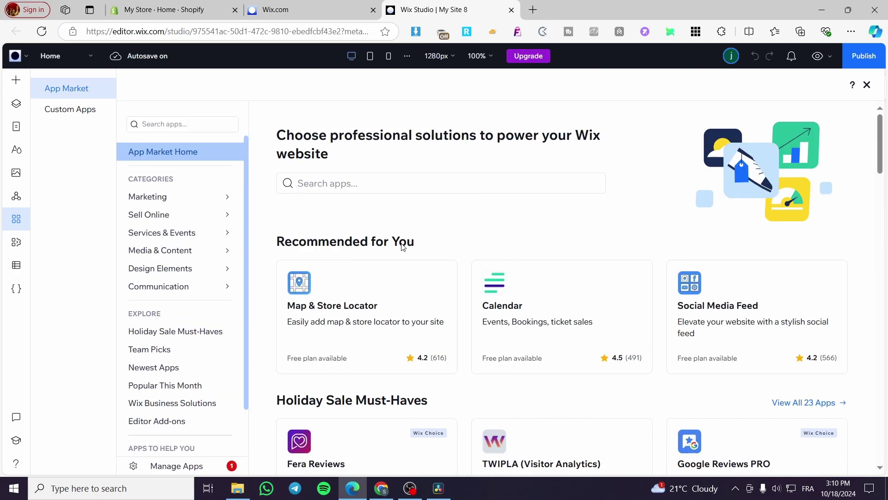
click(388, 188)
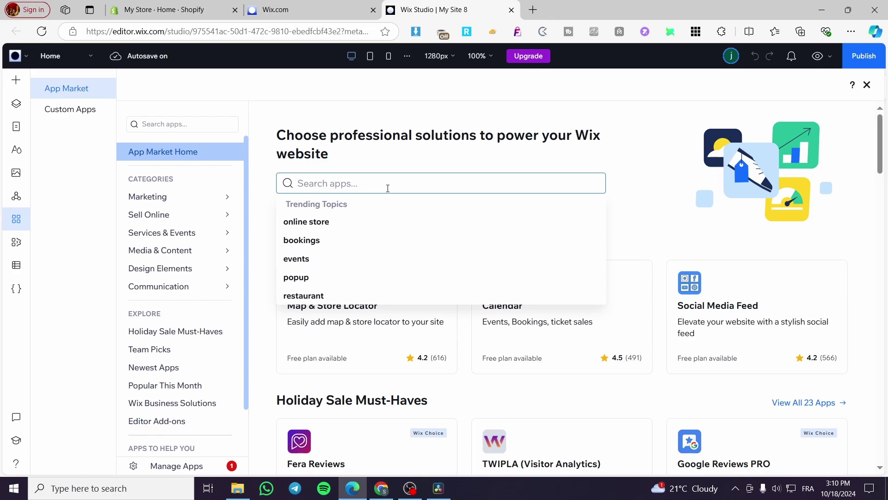
text(wix blog)
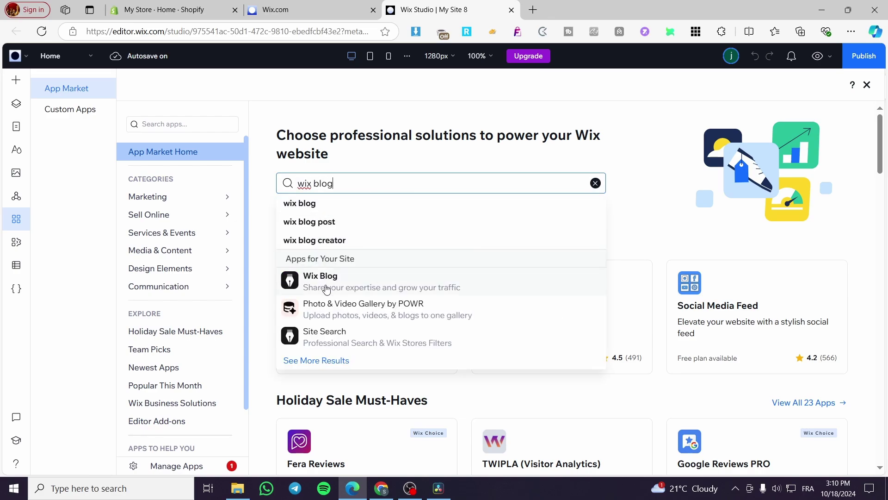
click(297, 289)
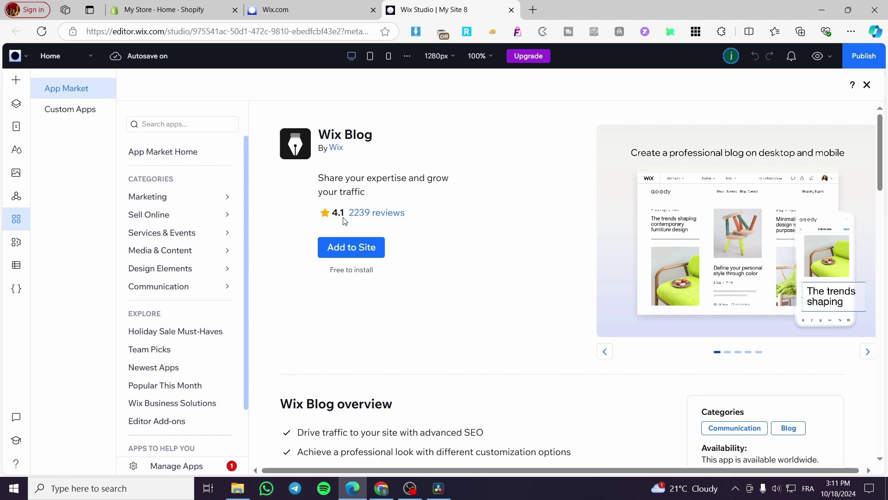
click(341, 240)
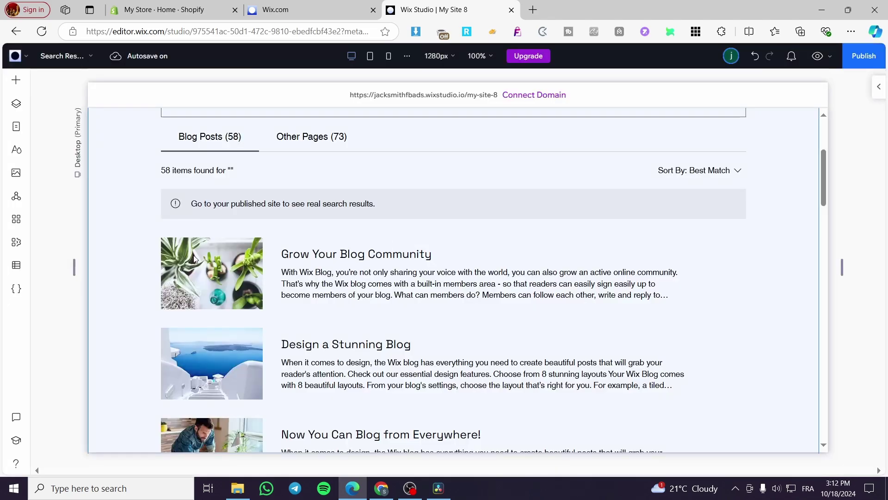
Step: Scroll through the new Search Results page listing 58 blog posts
scroll(220, 264, up, 4)
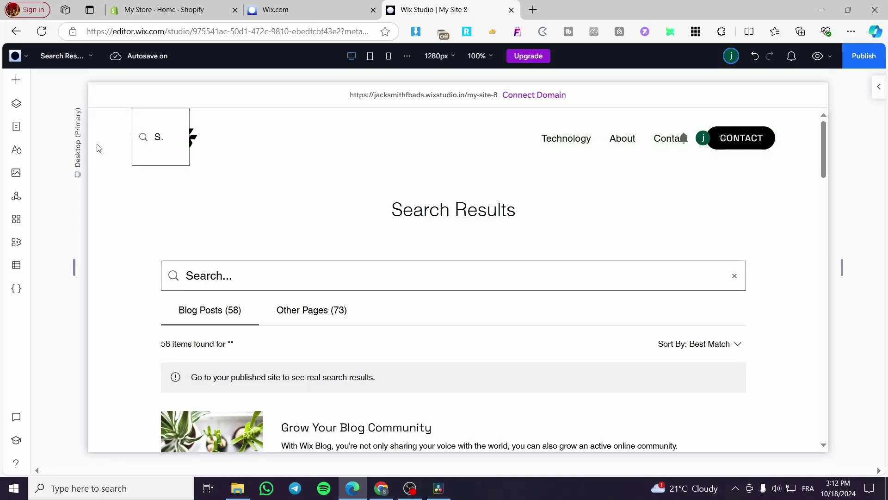
scroll(424, 320, down, 5)
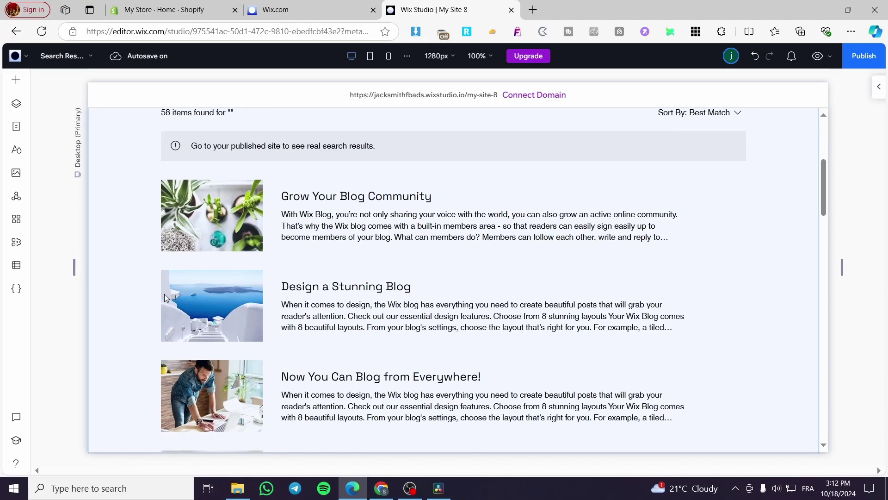
scroll(287, 236, up, 5)
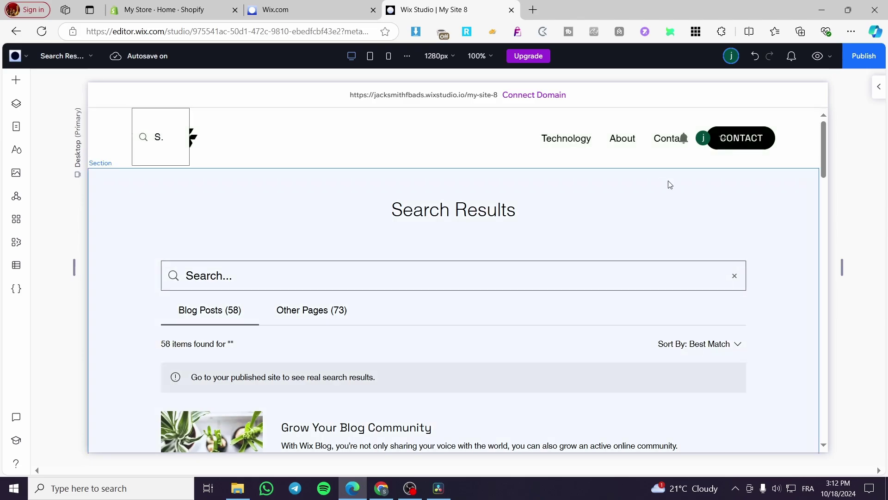
scroll(573, 263, down, 6)
scroll(257, 290, up, 2)
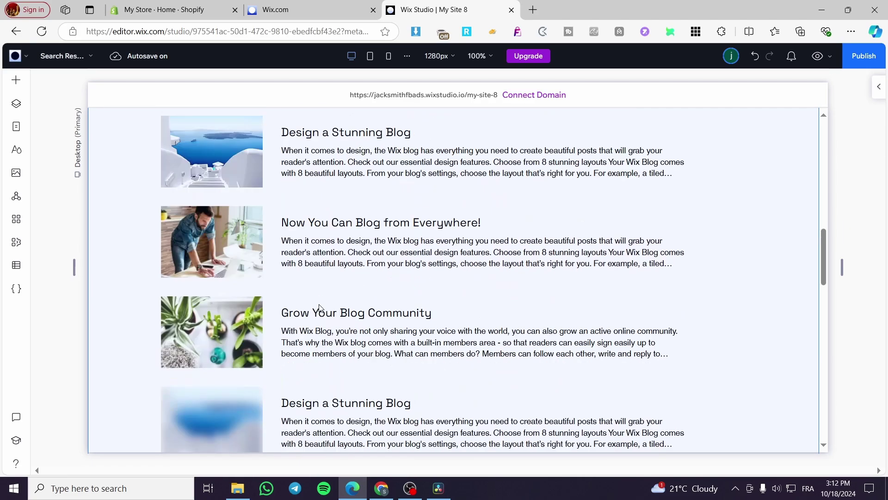
scroll(321, 309, up, 3)
scroll(279, 259, down, 9)
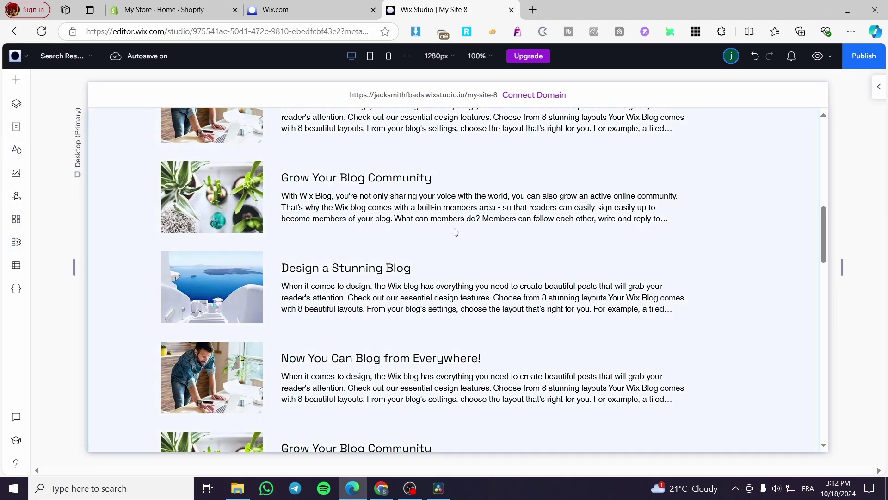
scroll(453, 232, up, 9)
Step: Select the Search Results widget and reveal the Blog Pages group in the pages list
click(492, 253)
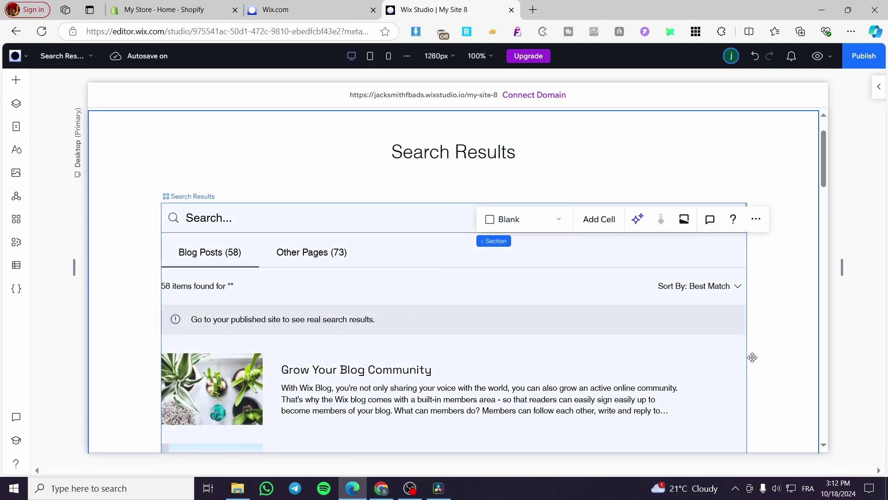
click(696, 349)
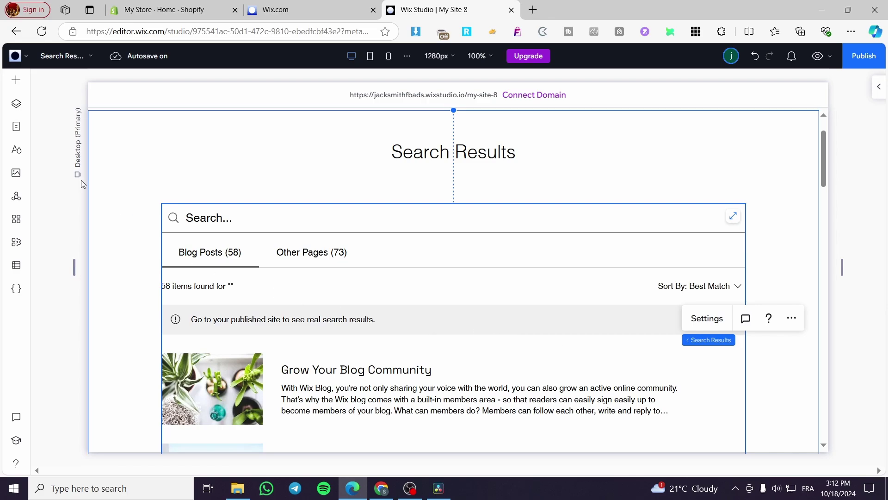
click(17, 127)
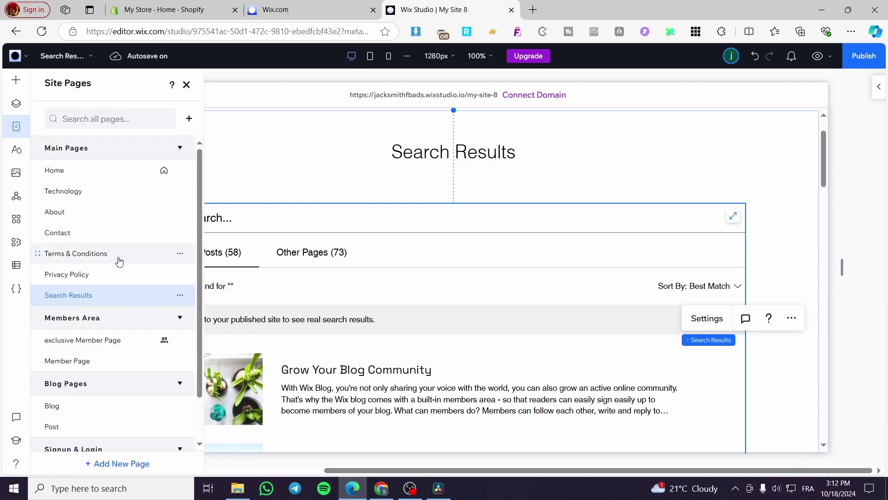
scroll(122, 259, down, 3)
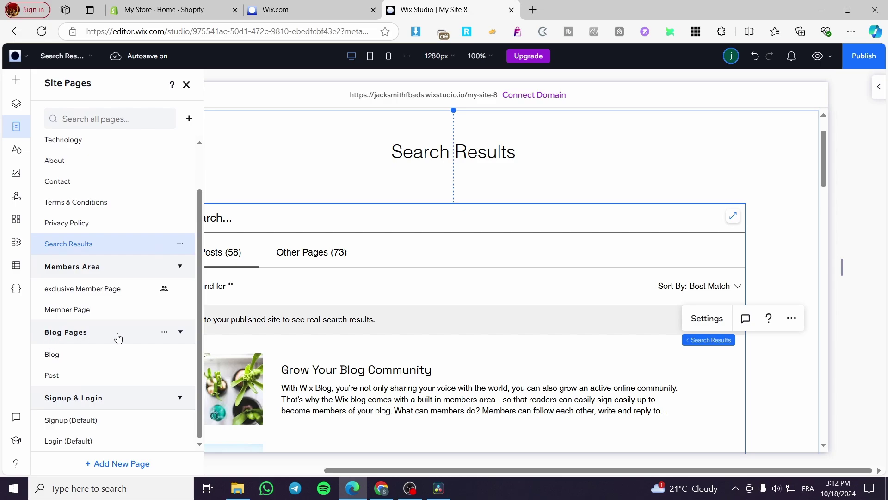
Step: View the Blog page and its options menu, then switch to the blog's Post page
click(56, 354)
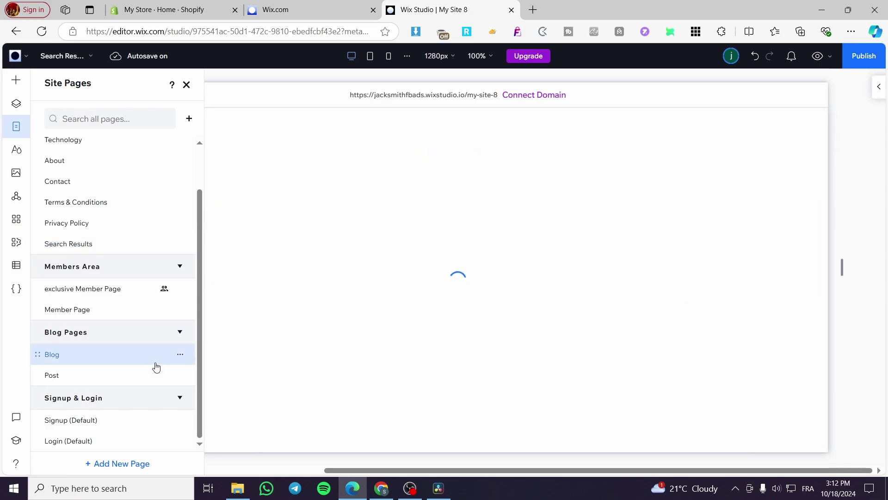
click(181, 358)
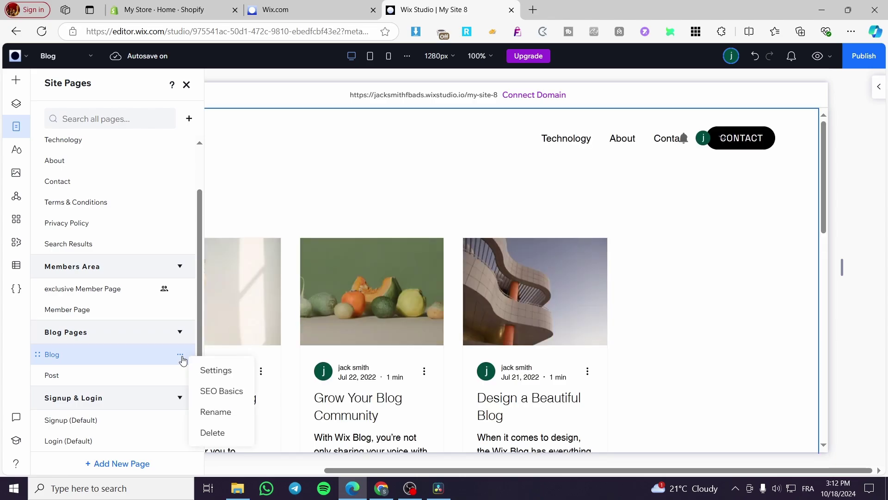
click(680, 295)
scroll(284, 321, down, 10)
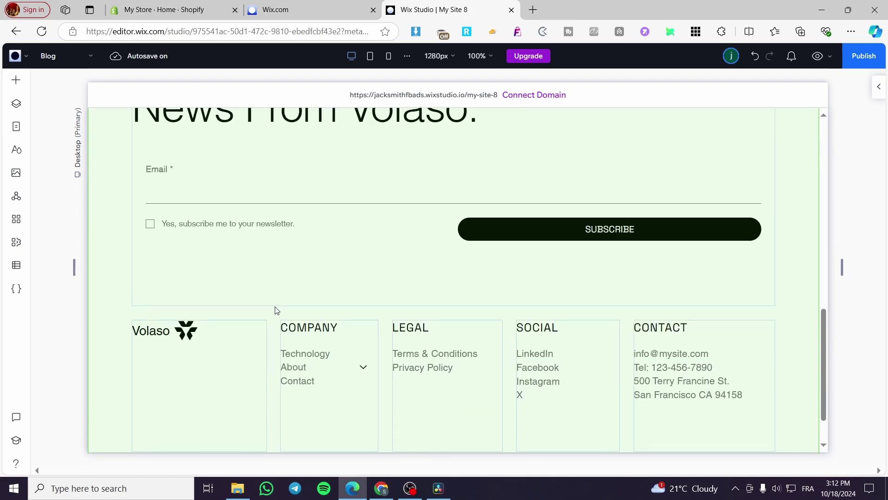
scroll(274, 311, up, 10)
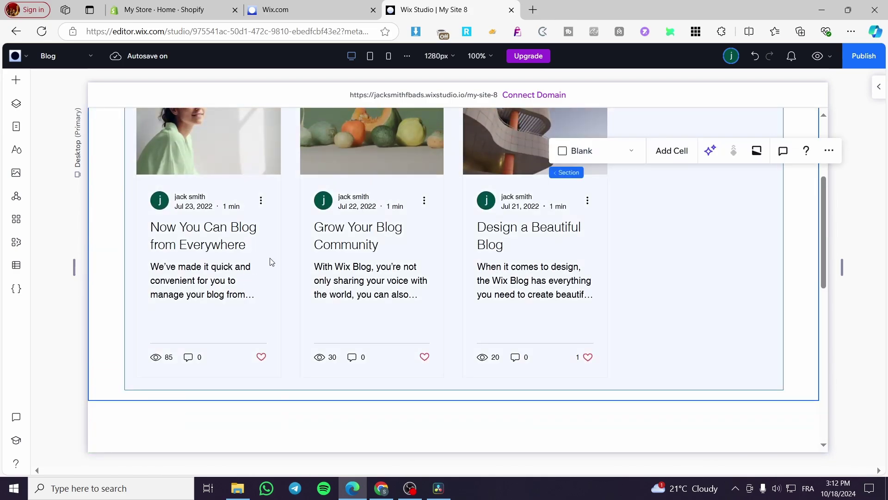
click(17, 127)
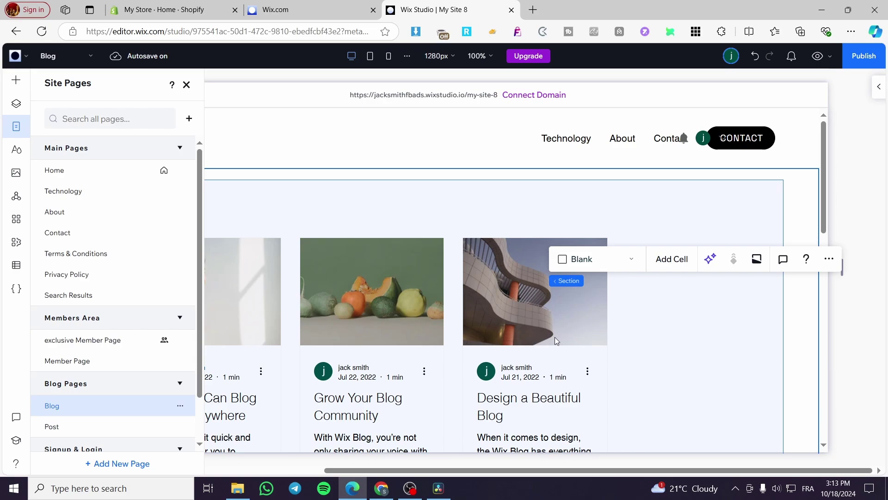
click(65, 425)
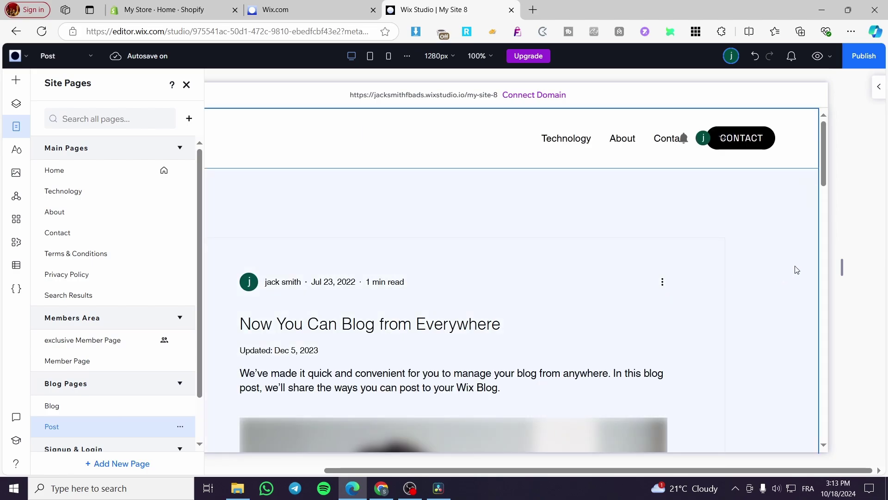
Step: Read through the sample post 'Now You Can Blog from Everywhere', then return to the dashboard tab
click(288, 303)
scroll(406, 276, down, 5)
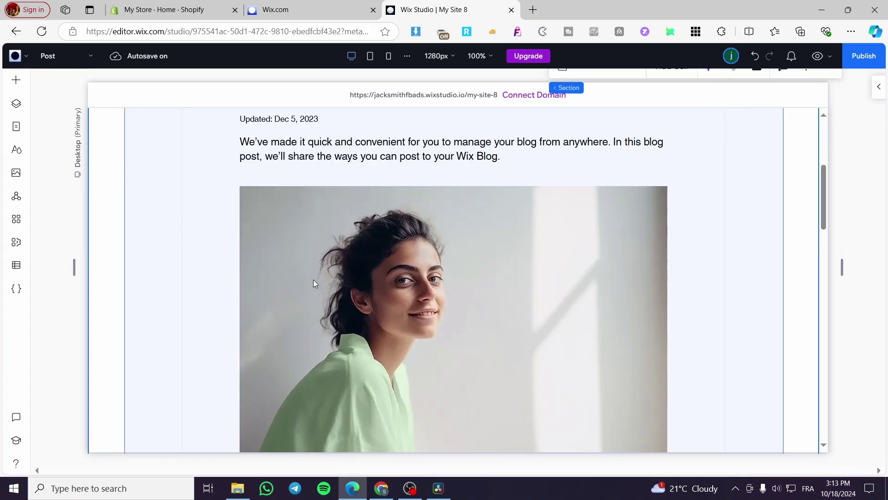
scroll(379, 252, down, 10)
scroll(277, 265, down, 4)
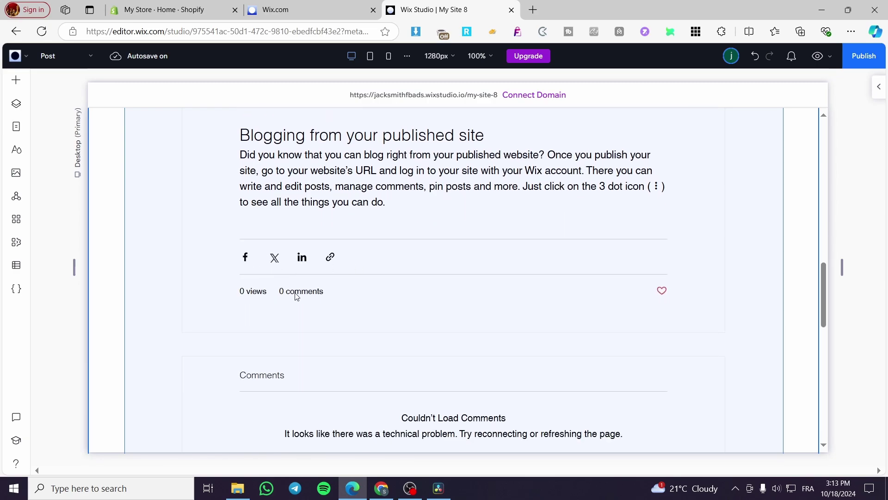
scroll(297, 297, down, 5)
scroll(547, 295, up, 8)
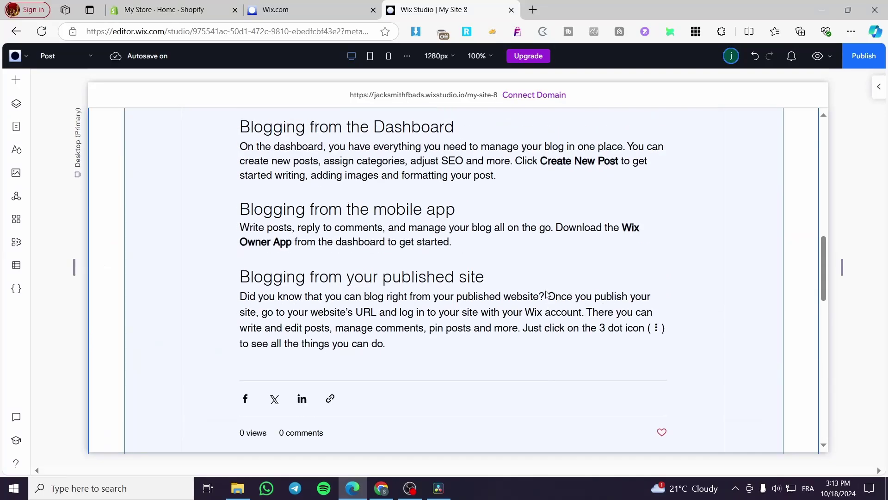
scroll(547, 294, up, 8)
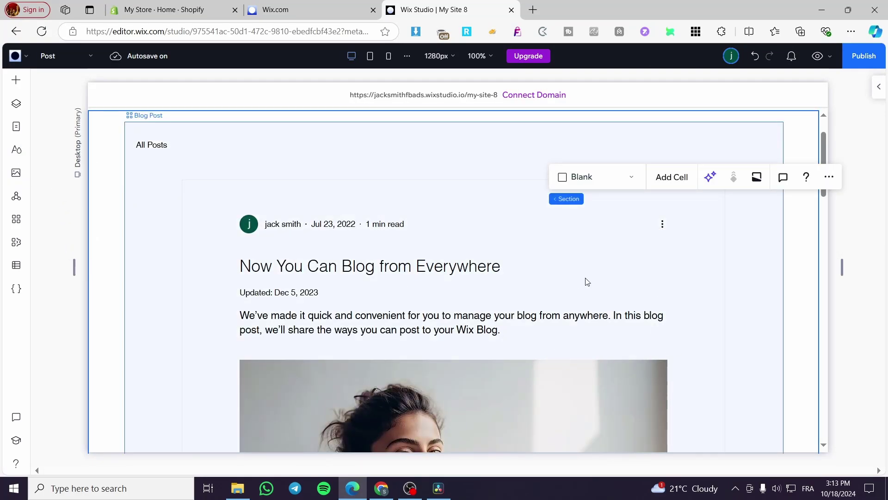
scroll(499, 319, up, 2)
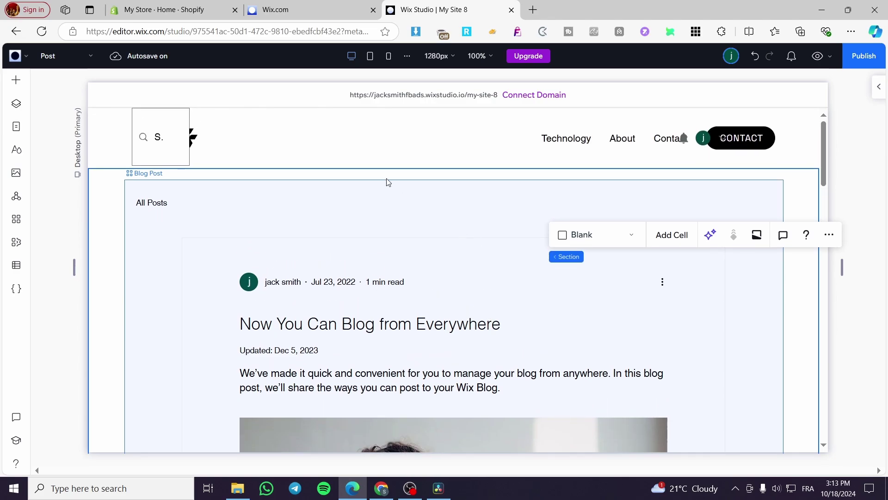
click(327, 8)
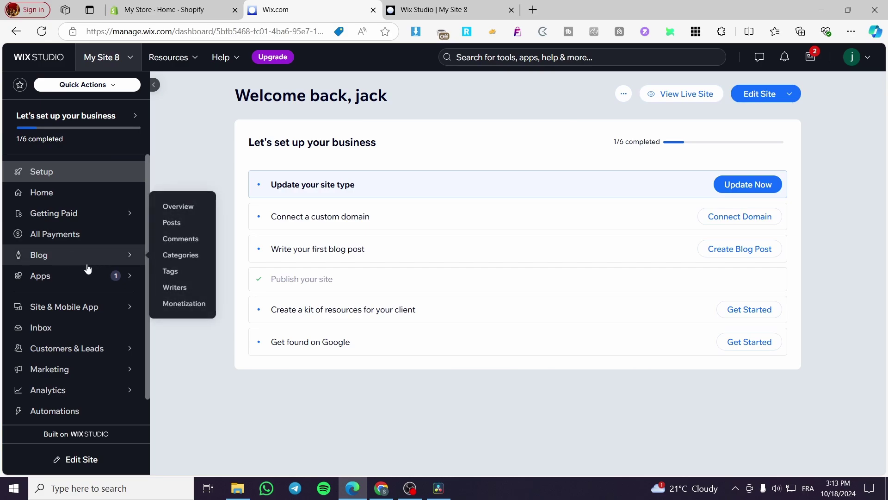
Step: Go to the Blog overview in the dashboard sidebar and then its Posts list
mouse_move(24, 266)
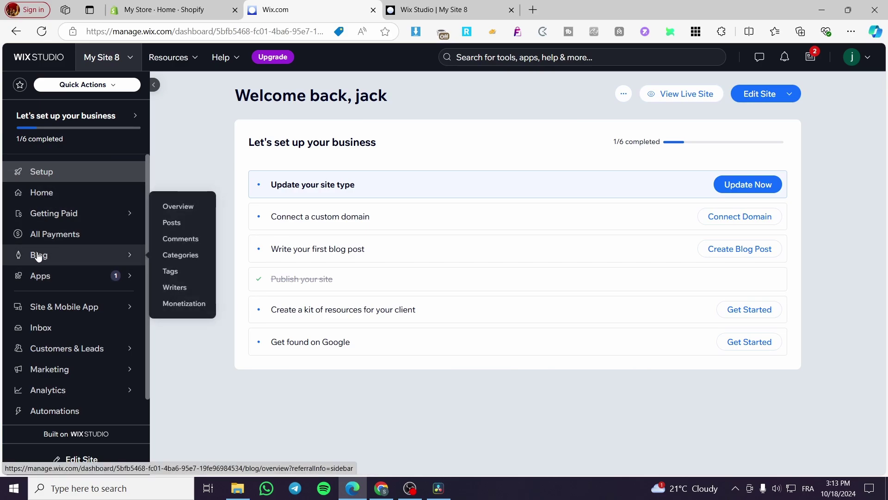
click(39, 256)
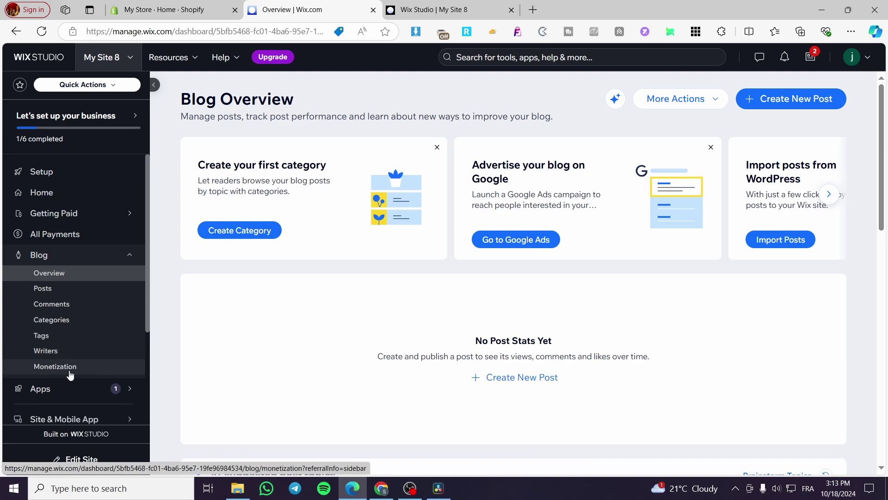
click(63, 294)
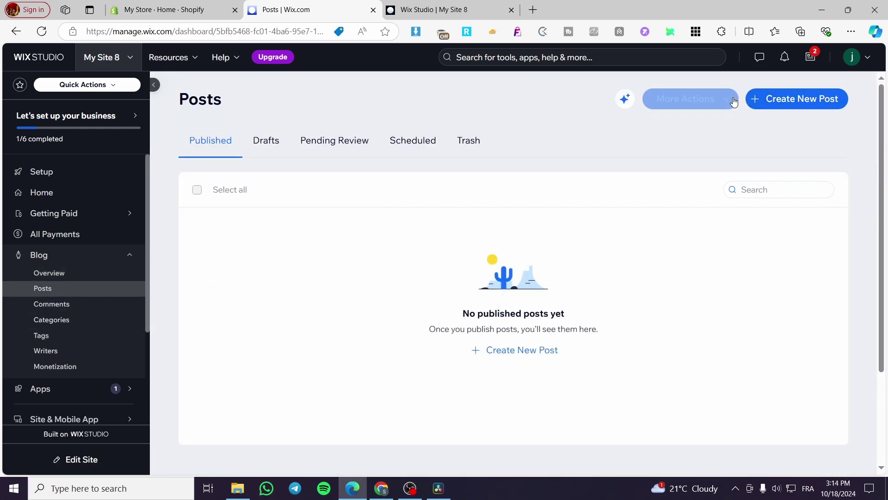
Step: Check the Posts More Actions list, then go to the blog Comments page showing 0 published comments
click(725, 104)
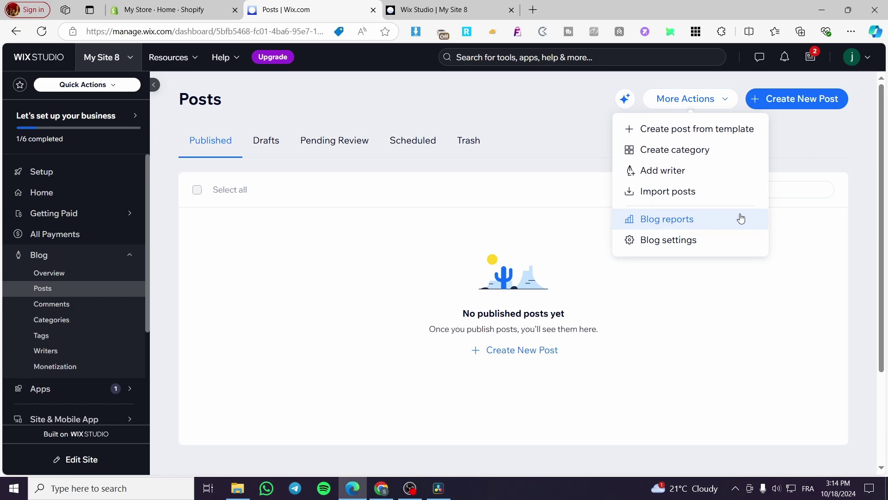
click(79, 304)
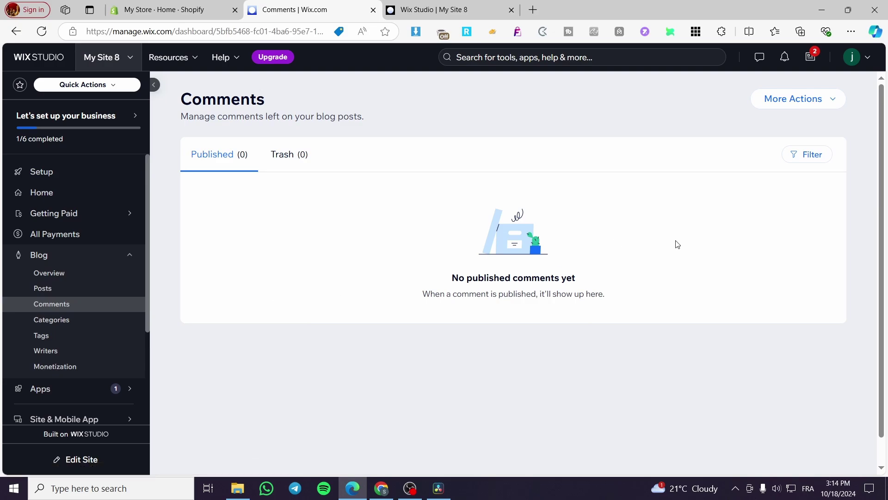
Step: Glance at the Comments extra actions, then view Categories, holding only All Posts with 0 posts
click(796, 98)
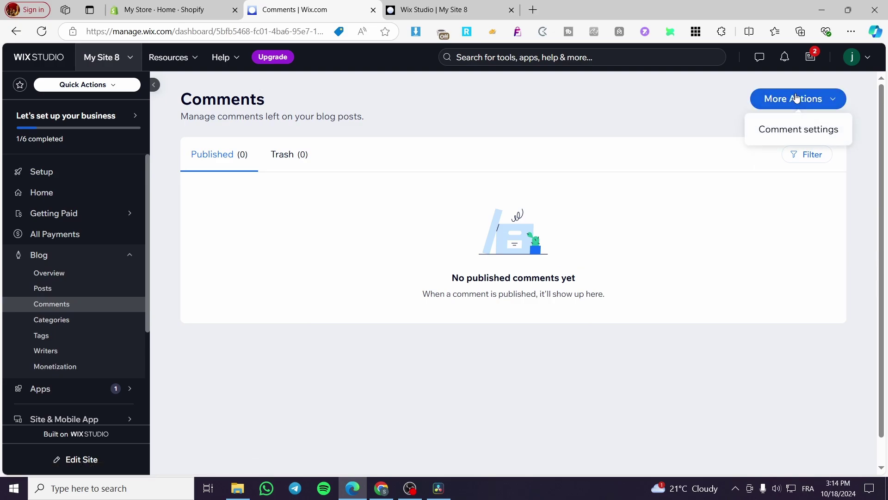
click(796, 98)
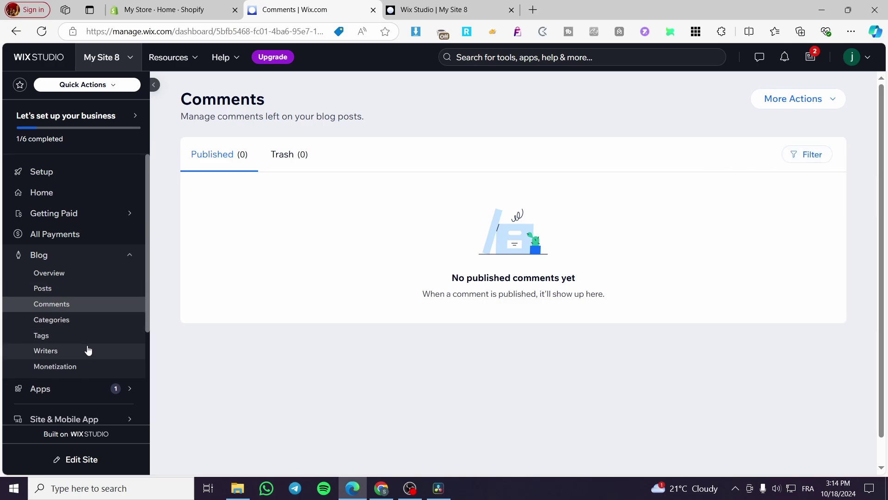
click(59, 324)
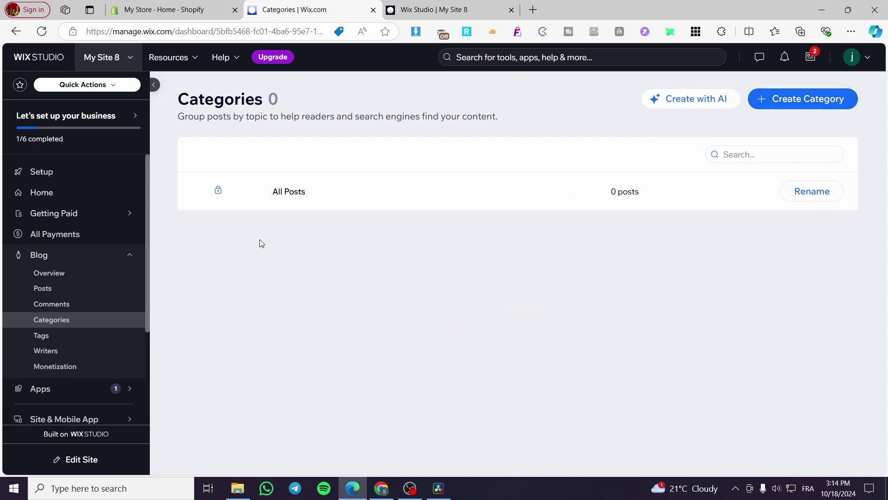
Step: Look over the Tags page and its Create Tag form without saving, then view the Writers list
click(62, 338)
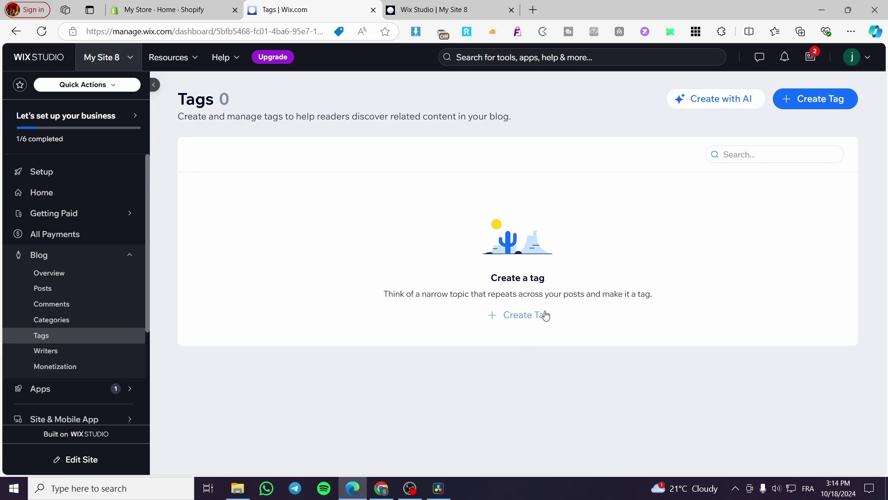
click(531, 317)
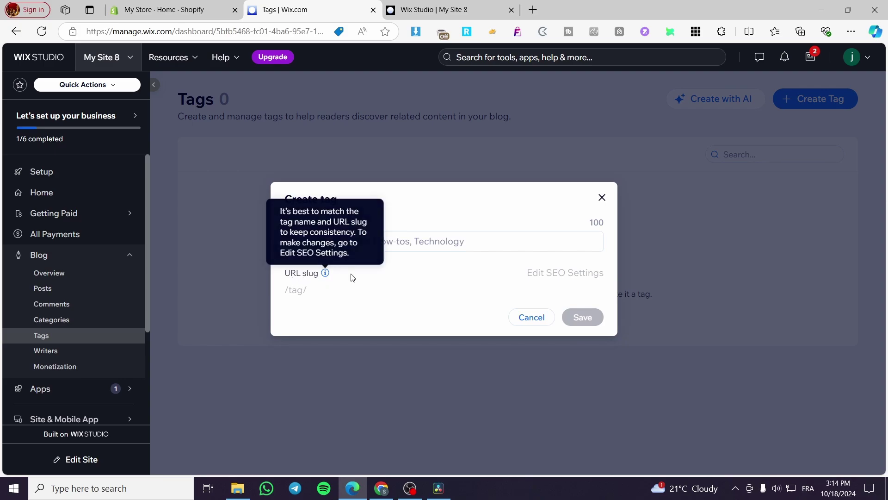
click(601, 198)
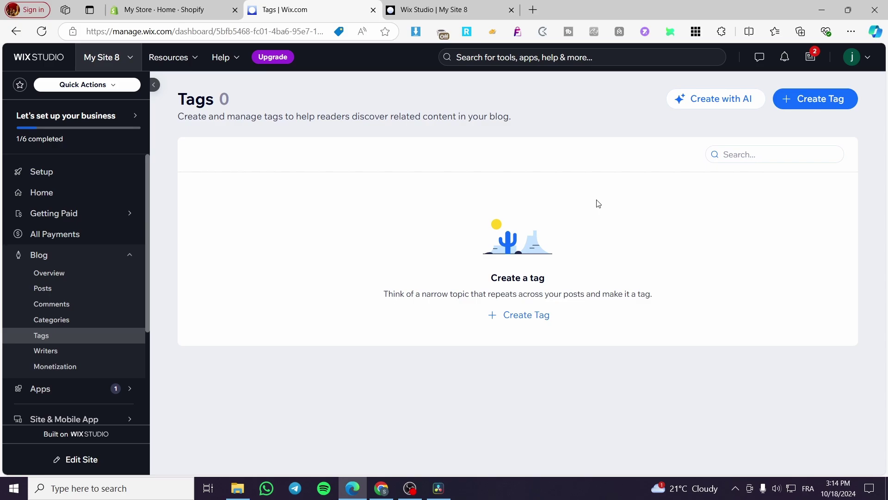
click(55, 351)
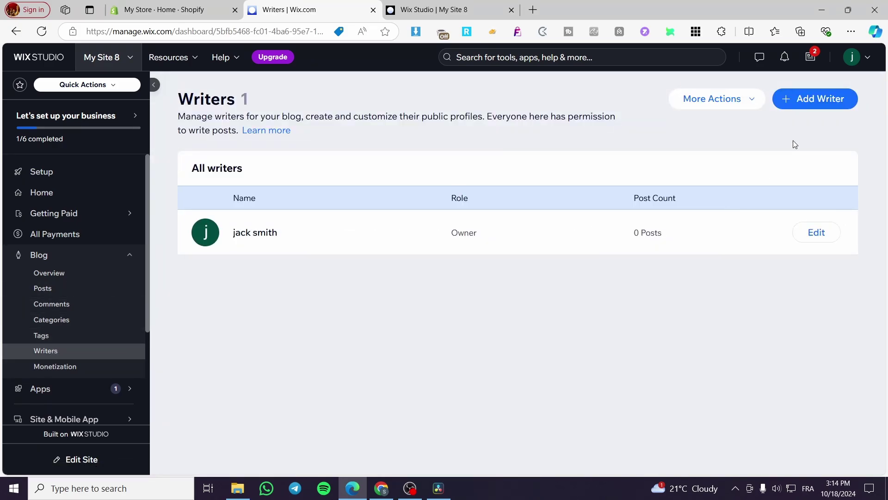
Step: Preview the Add Writer profile option without adding anyone, then view the blog Monetization tools
click(821, 105)
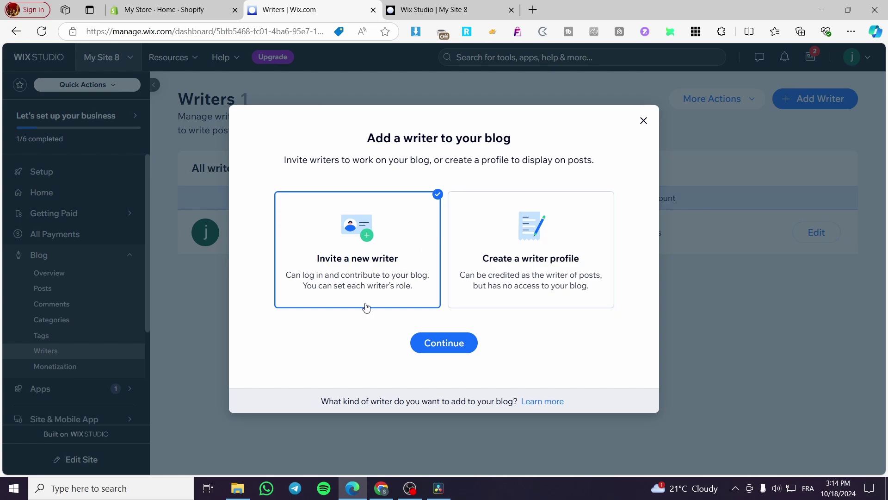
click(576, 234)
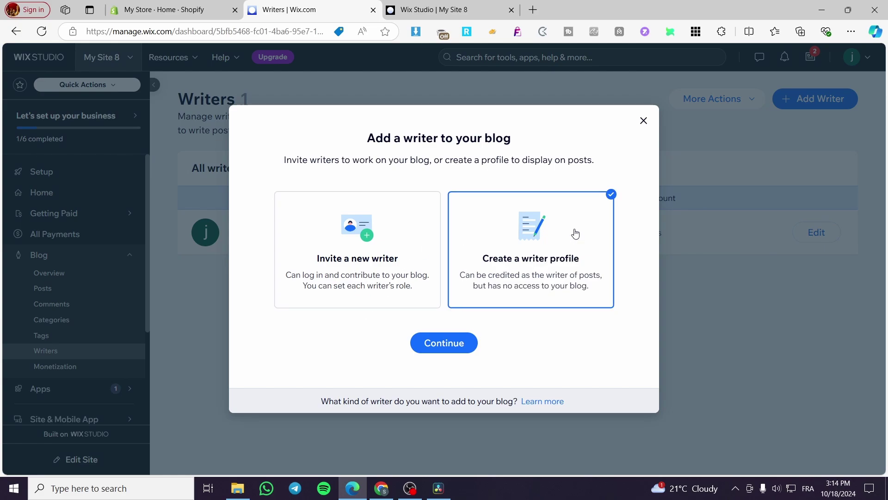
click(643, 121)
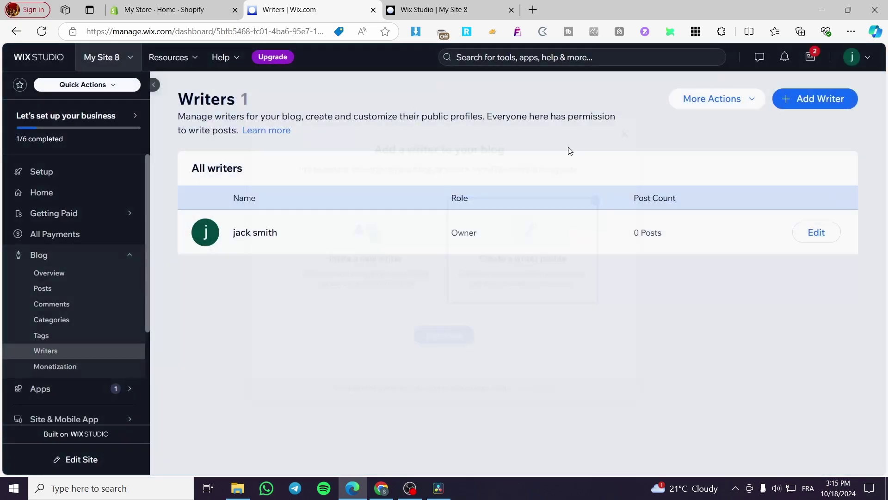
click(59, 367)
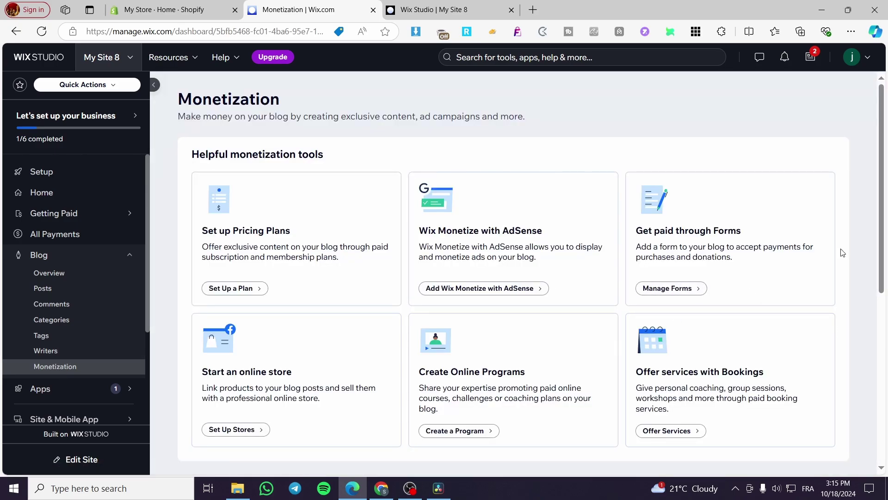
Step: Browse the Monetization tools list, then return to the Blog Overview page
scroll(814, 252, down, 3)
scroll(784, 252, up, 3)
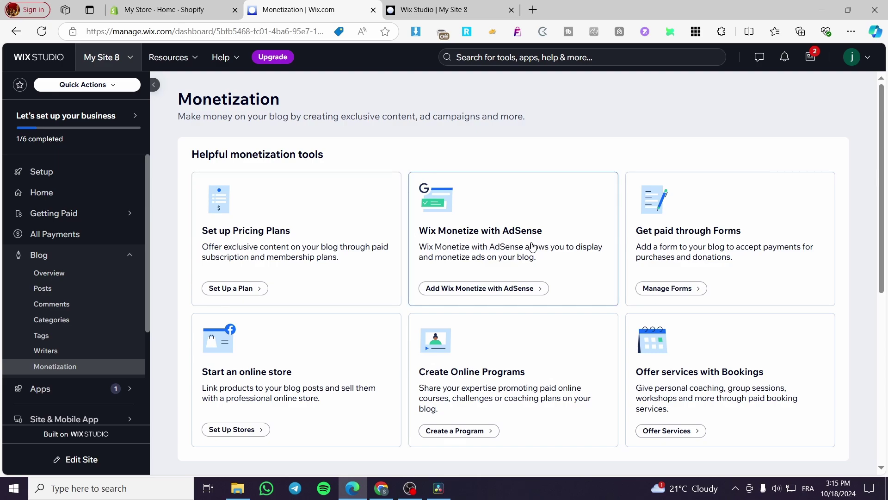
scroll(536, 250, down, 2)
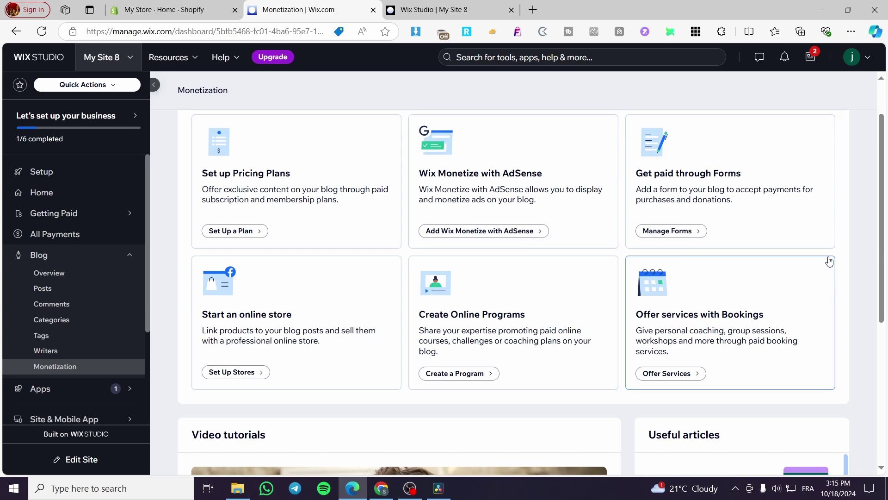
scroll(754, 201, up, 2)
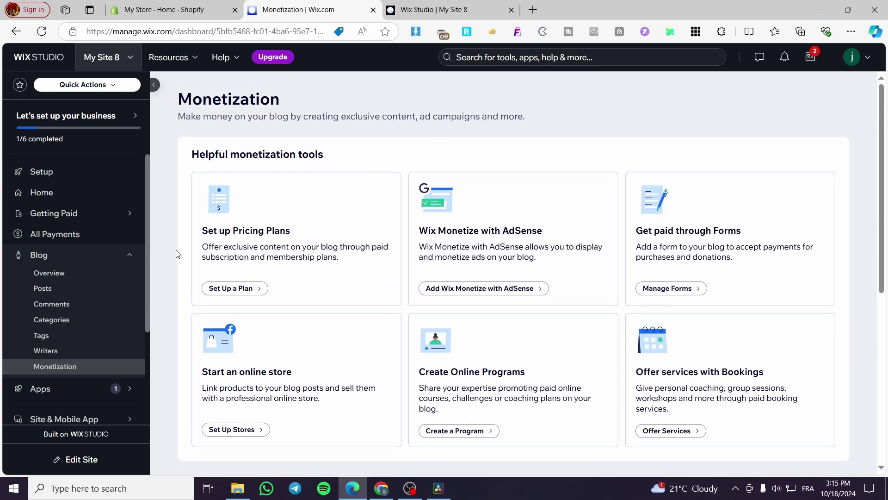
click(59, 275)
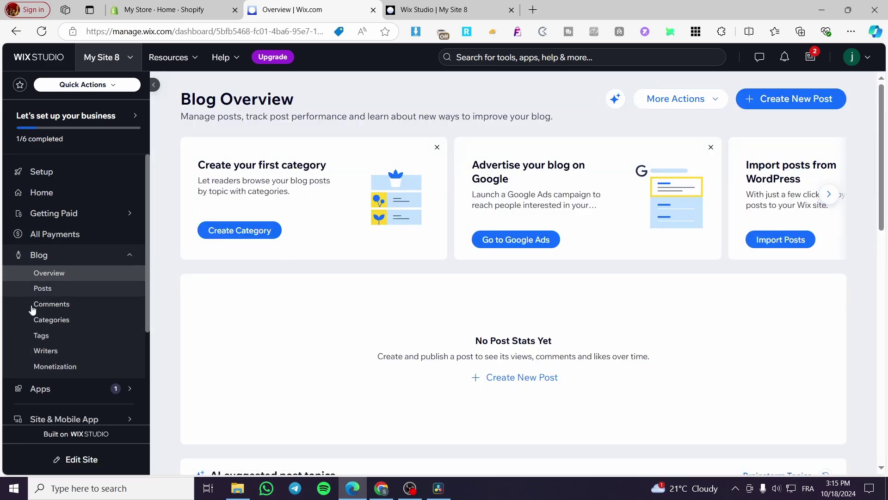
Step: Page through three blog tip cards, then start a blank new blog post
click(829, 197)
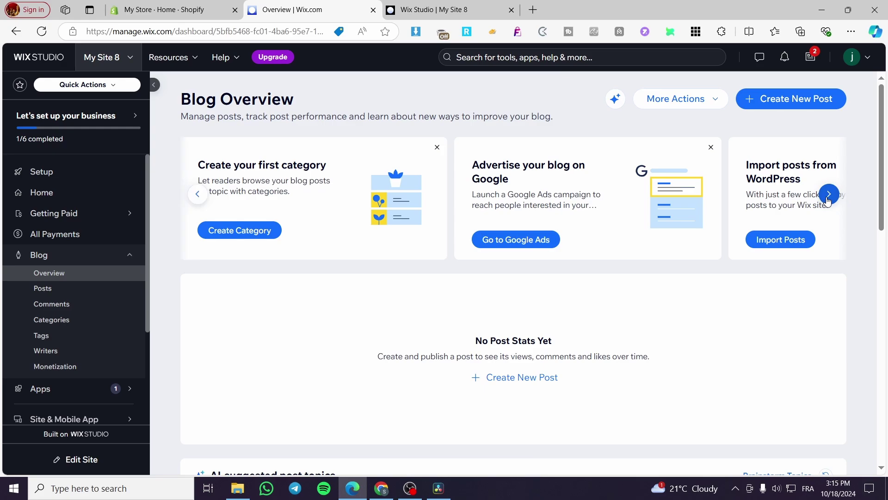
click(828, 194)
click(829, 194)
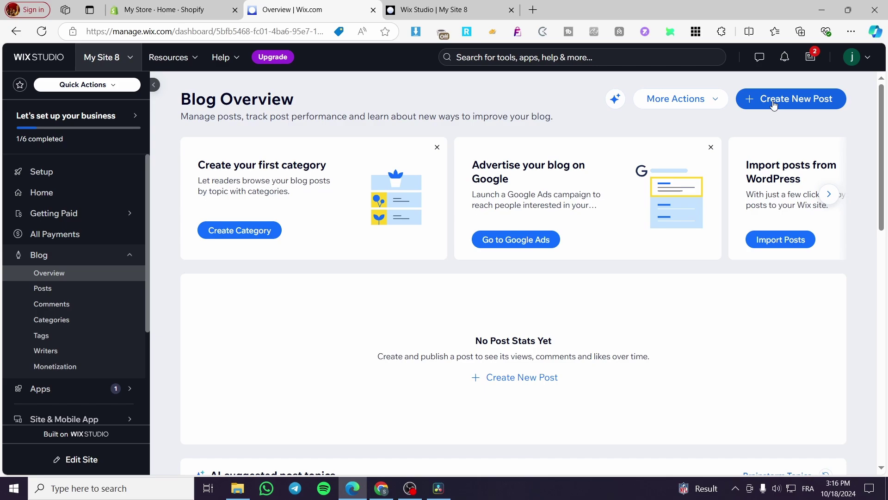
click(791, 102)
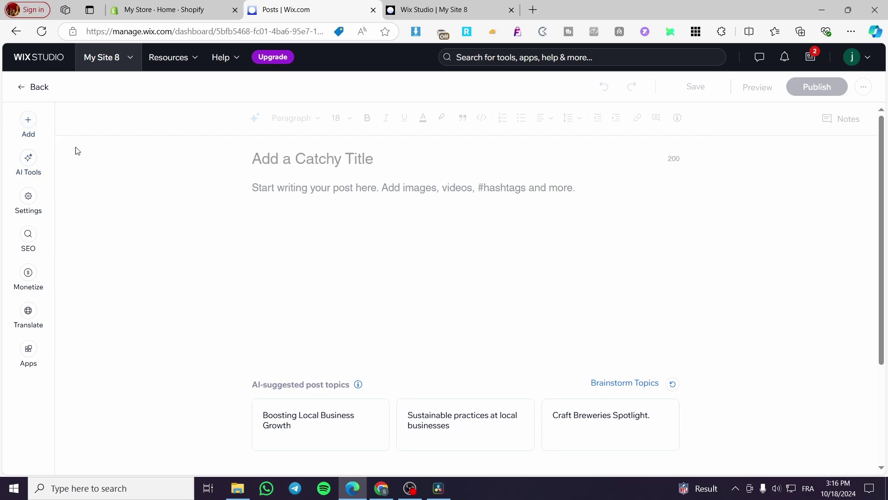
click(26, 236)
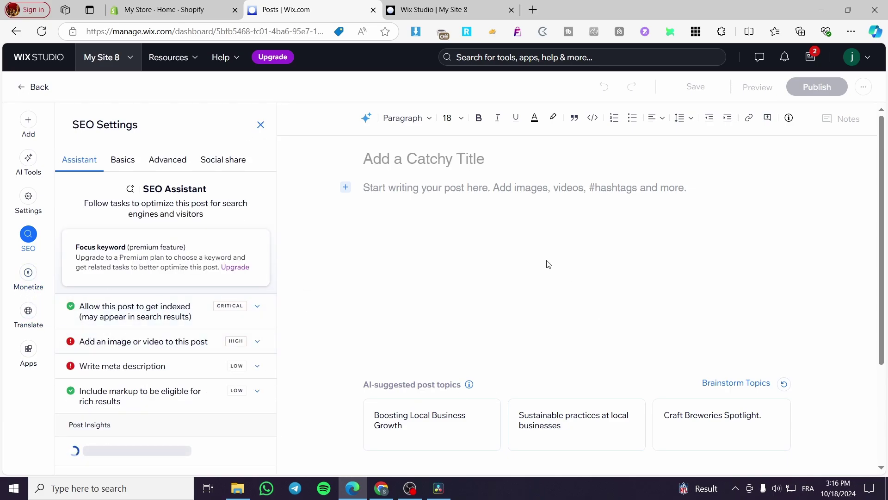
click(259, 125)
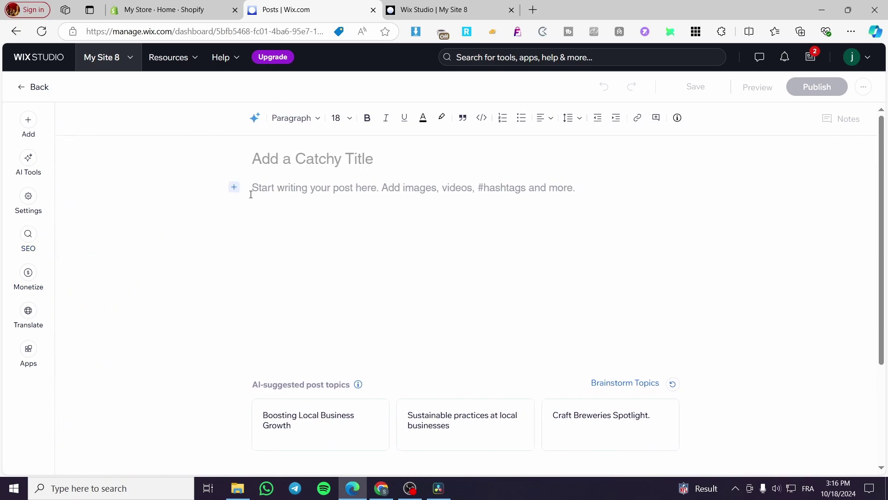
click(301, 164)
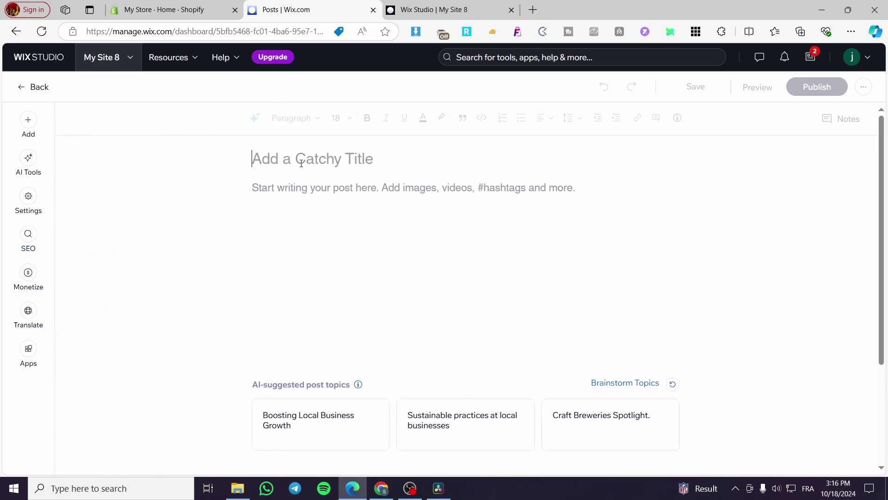
click(328, 189)
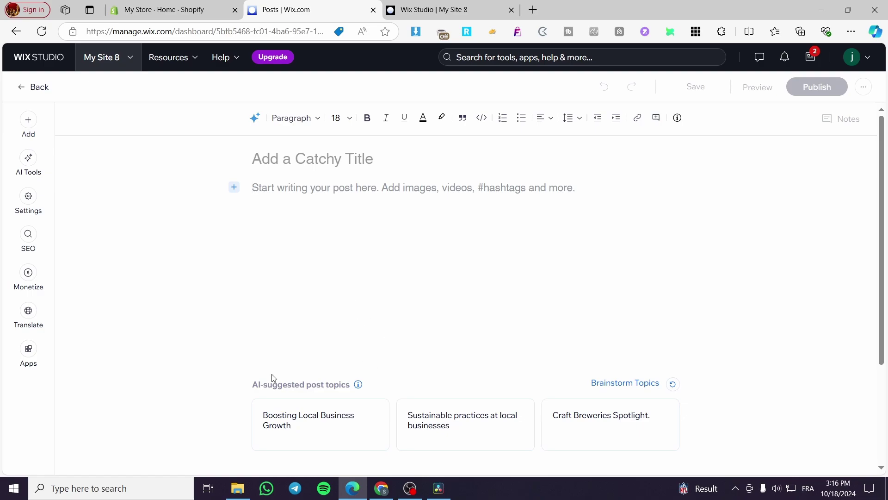